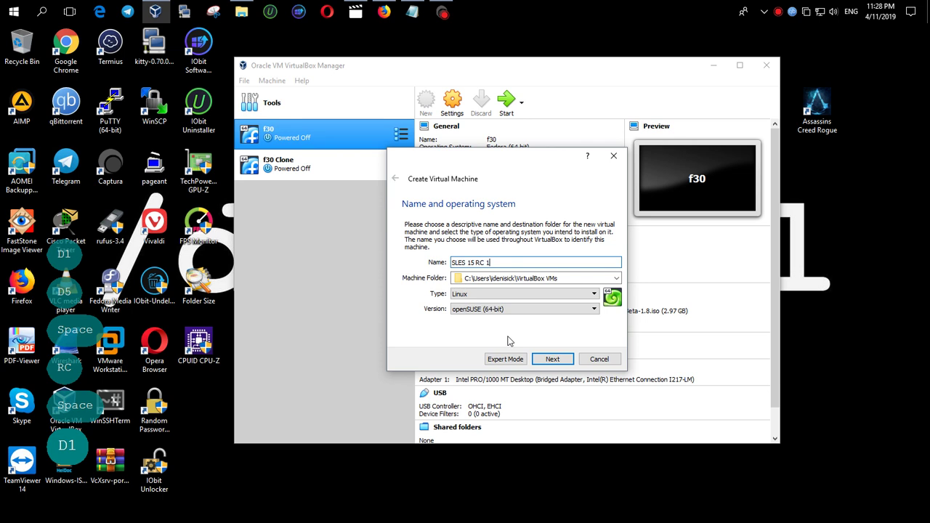
Create the 'SLES 15 RC 1' openSUSE 64-bit VM with 2048 MB RAM and an 88 GB dynamically allocated VDI disk
{"action": "left_click", "coordinate": [552, 359]}
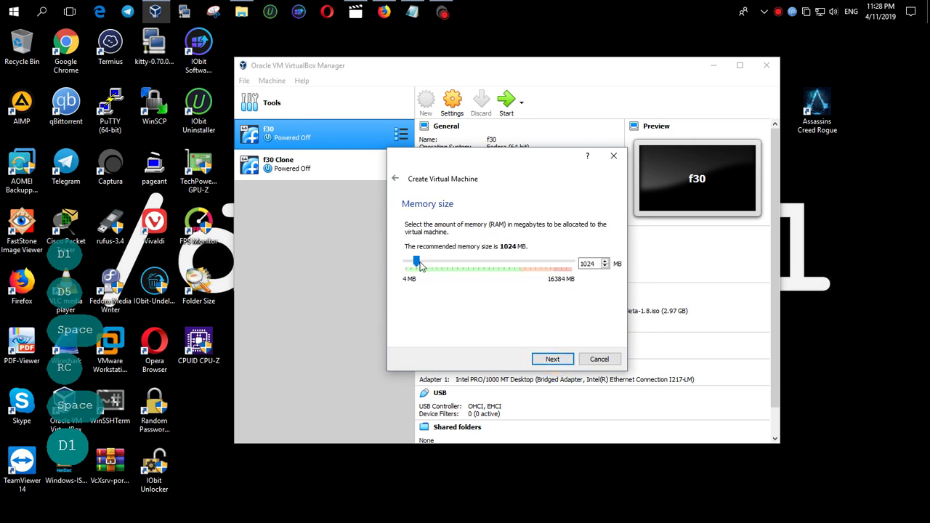
{"action": "left_click_drag", "start_coordinate": [418, 263], "coordinate": [428, 263]}
{"action": "left_click_drag", "start_coordinate": [596, 263], "coordinate": [557, 262]}
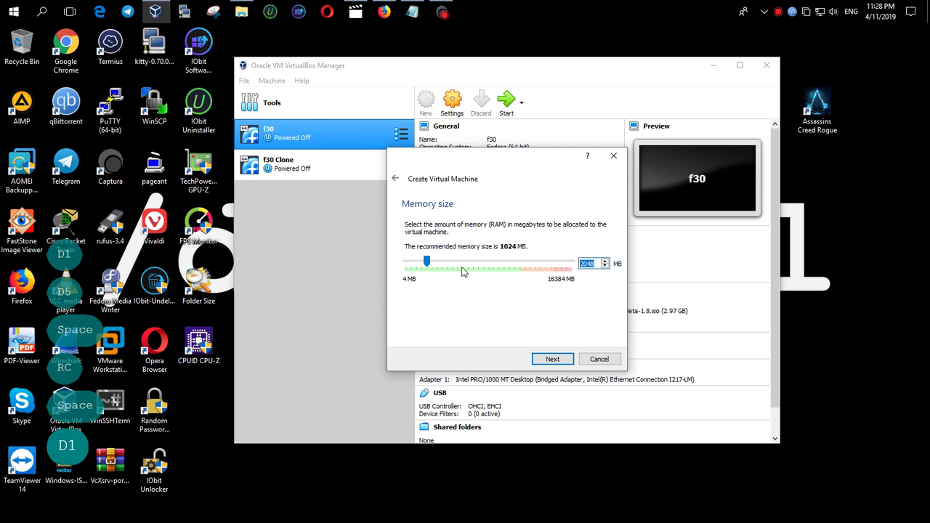
{"action": "left_click", "coordinate": [552, 359]}
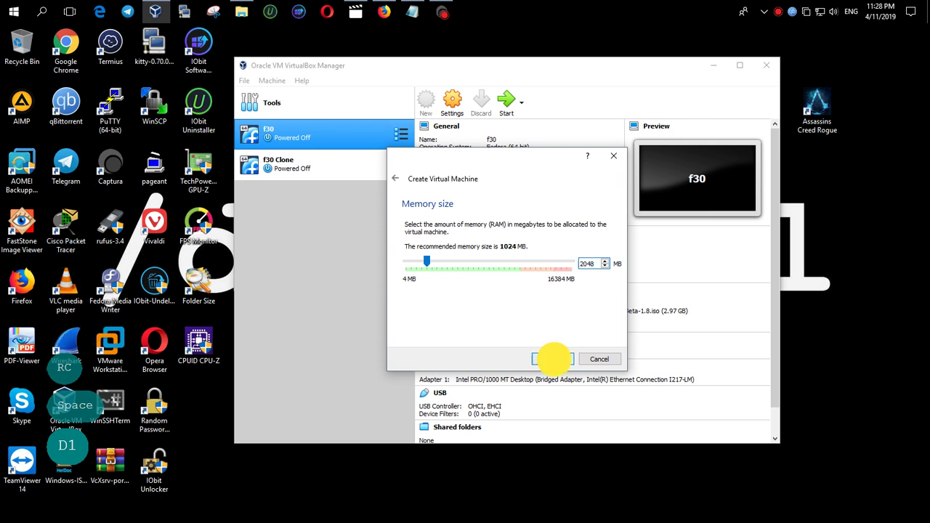
{"action": "left_click", "coordinate": [554, 359]}
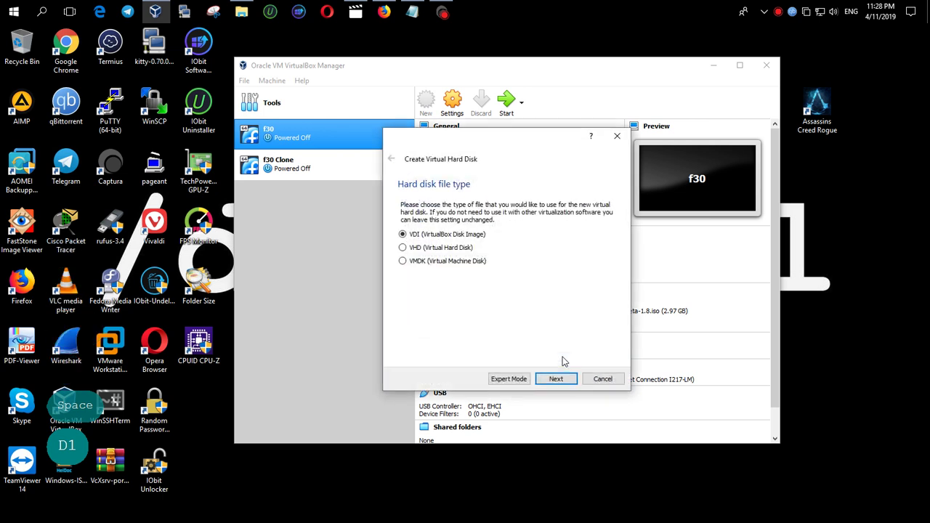
{"action": "left_click", "coordinate": [570, 381]}
{"action": "left_click", "coordinate": [571, 380]}
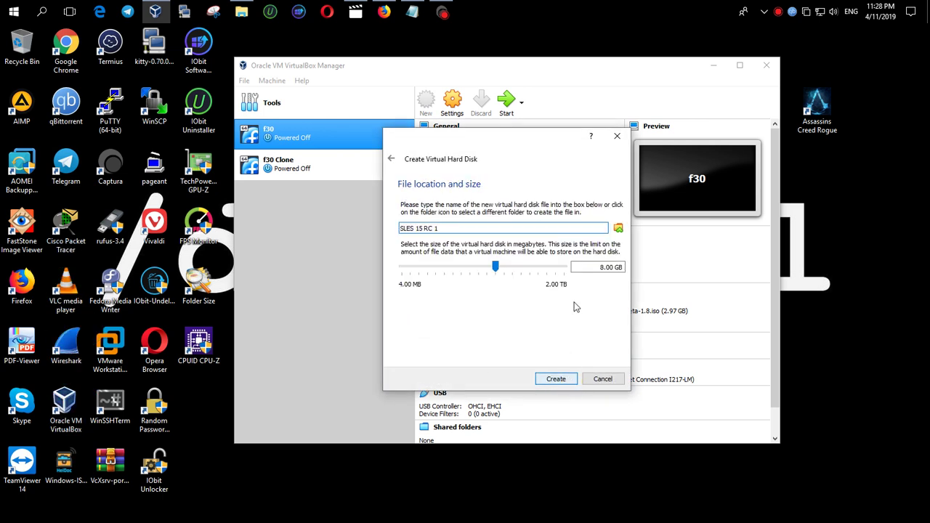
{"action": "left_click", "coordinate": [588, 267]}
{"action": "type", "text": "8"}
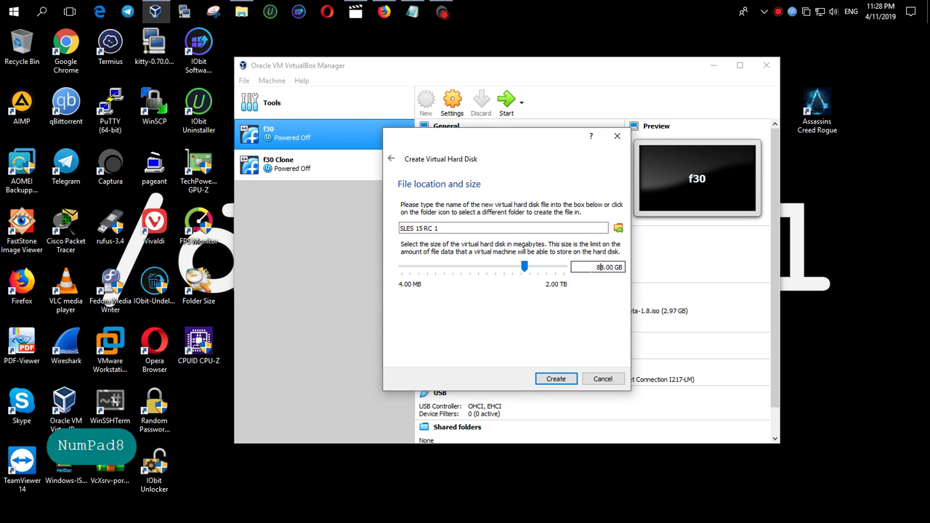
{"action": "left_click", "coordinate": [558, 375]}
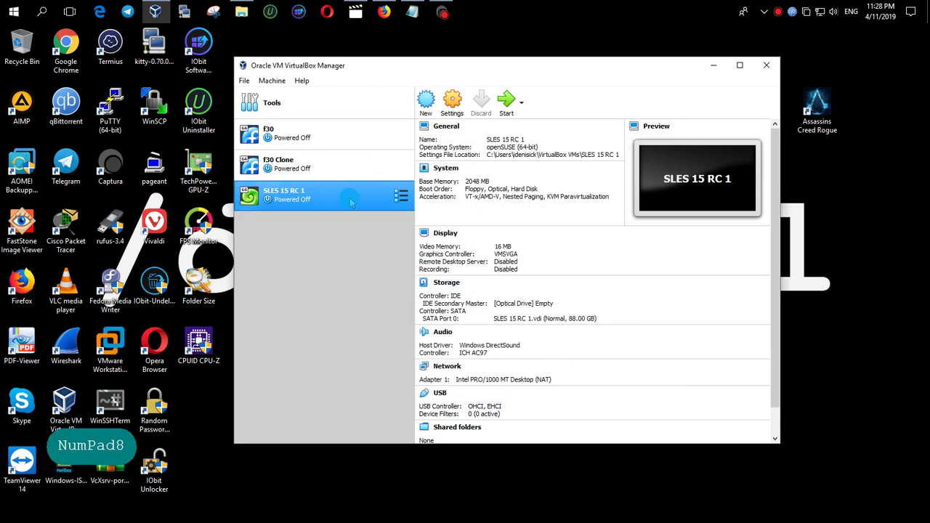
Open the VM's settings and set shared clipboard and drag'n'drop to Bidirectional under General > Advanced
{"action": "right_click", "coordinate": [365, 200]}
{"action": "left_click", "coordinate": [385, 206]}
{"action": "left_click", "coordinate": [445, 160]}
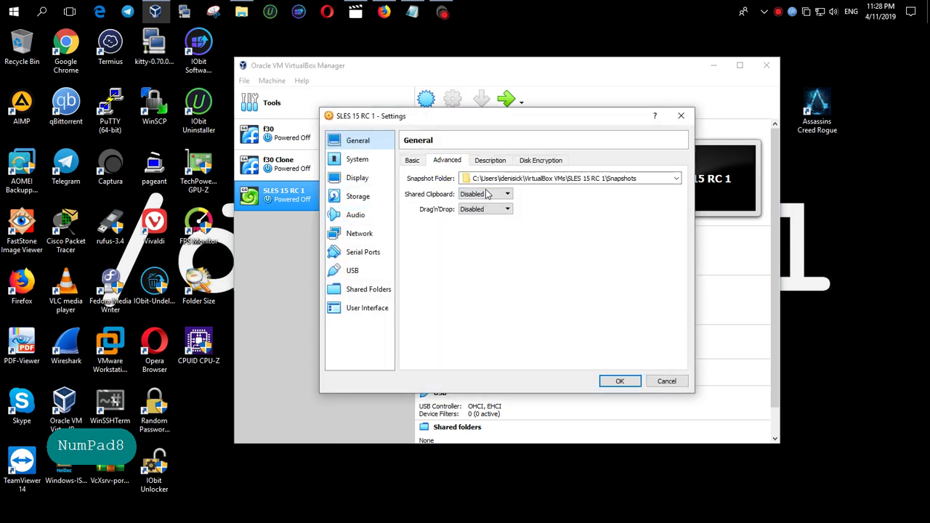
{"action": "scroll", "coordinate": [484, 194], "scroll_direction": "down", "scroll_amount": 3}
{"action": "scroll", "coordinate": [479, 210], "scroll_direction": "down", "scroll_amount": 3}
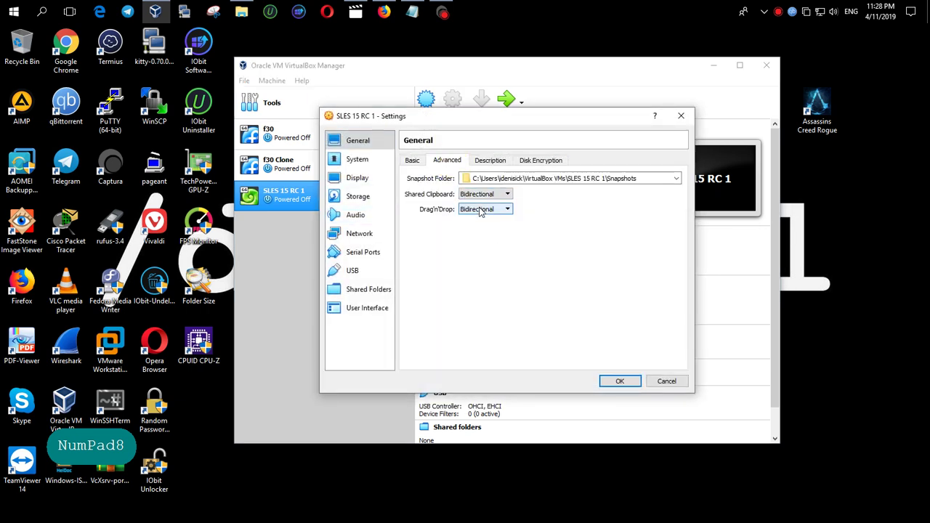
{"action": "left_click", "coordinate": [414, 161]}
{"action": "left_click", "coordinate": [453, 159]}
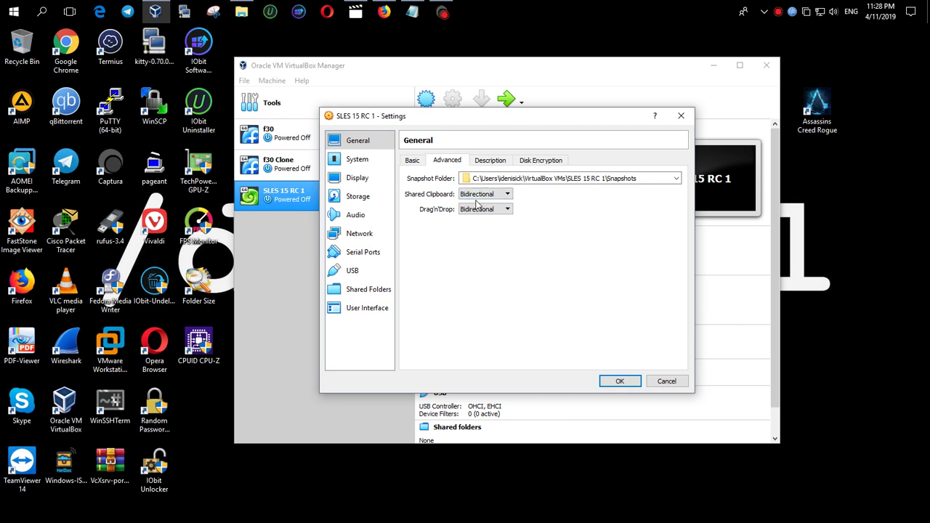
{"action": "left_click", "coordinate": [490, 160]}
{"action": "left_click", "coordinate": [541, 160]}
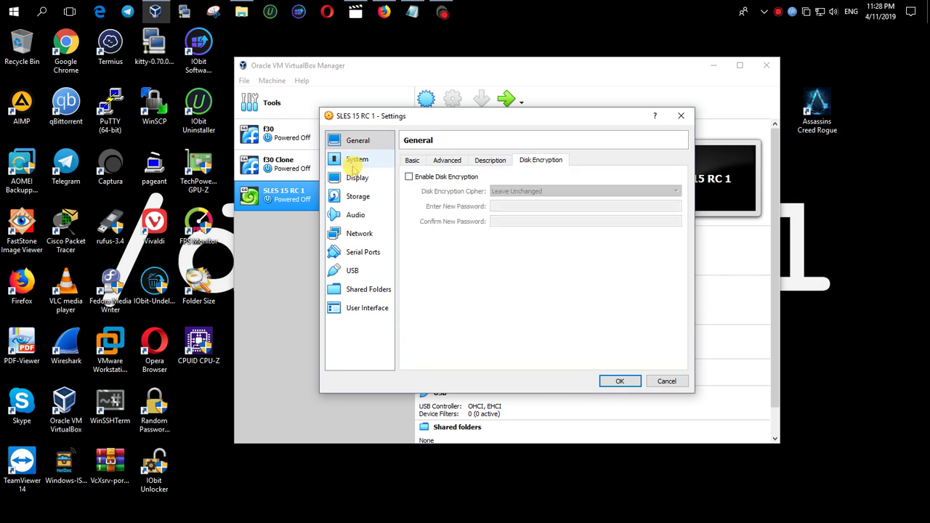
Remove floppy from the boot order, move optical boot last, and switch the chipset to ICH9
{"action": "left_click", "coordinate": [357, 159]}
{"action": "left_click", "coordinate": [471, 205]}
{"action": "left_click", "coordinate": [502, 215]}
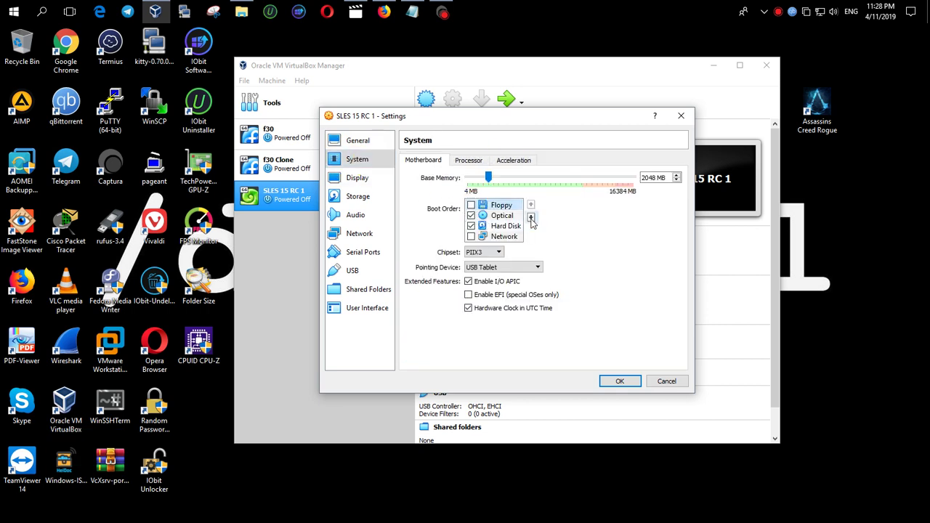
{"action": "left_click", "coordinate": [530, 216]}
{"action": "left_click", "coordinate": [531, 216]}
{"action": "left_click", "coordinate": [483, 253]}
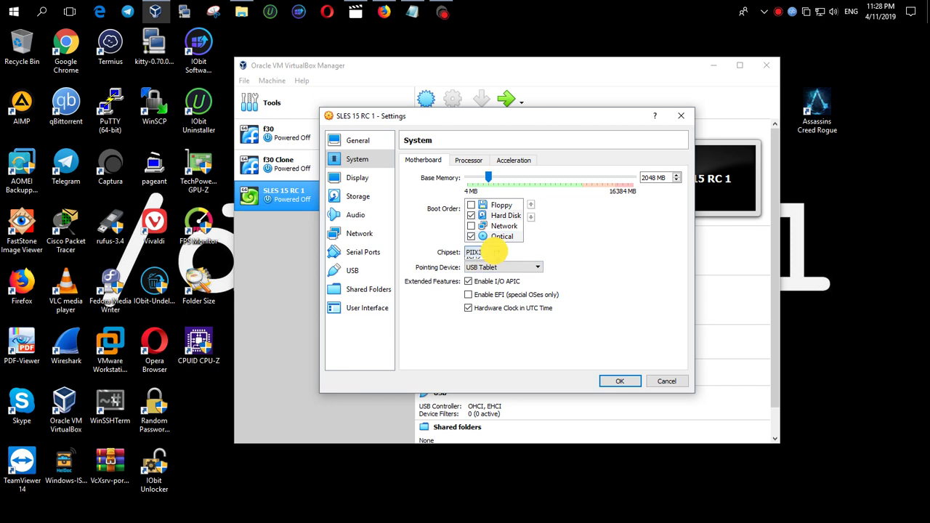
{"action": "left_click", "coordinate": [483, 264]}
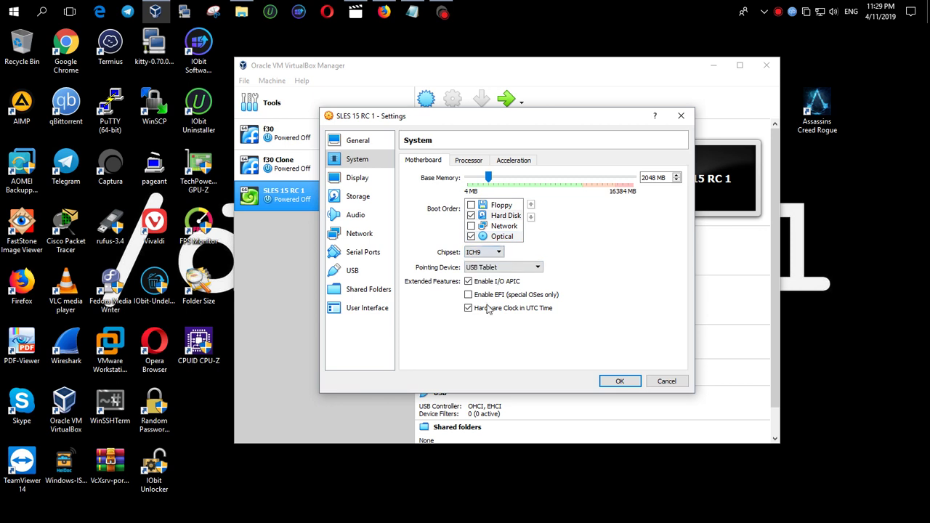
Give the VM 2 processors
{"action": "left_click", "coordinate": [469, 159]}
{"action": "left_click_drag", "start_coordinate": [488, 177], "coordinate": [493, 177]}
{"action": "left_click", "coordinate": [502, 160]}
{"action": "left_click", "coordinate": [469, 160]}
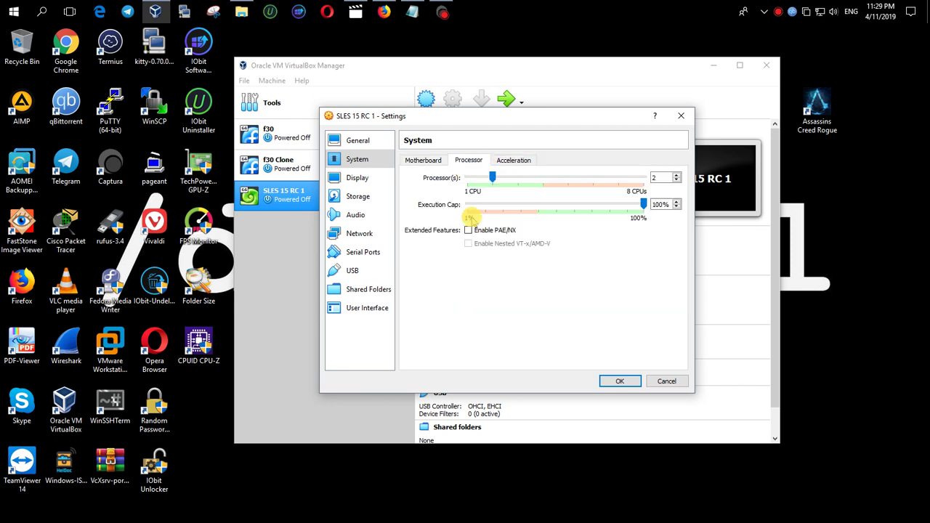
Enable 3D acceleration and raise video memory to 128 MB
{"action": "left_click", "coordinate": [359, 177]}
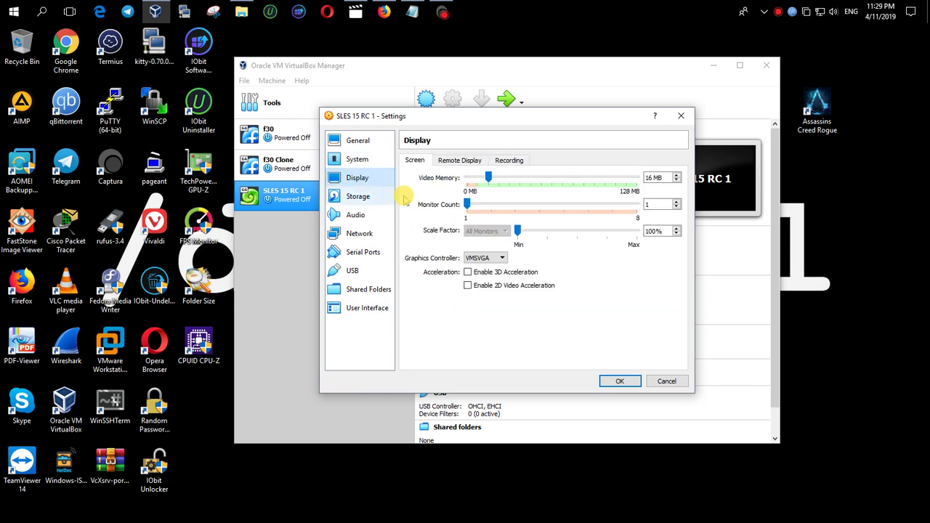
{"action": "left_click", "coordinate": [467, 272]}
{"action": "left_click_drag", "start_coordinate": [488, 177], "coordinate": [852, 204]}
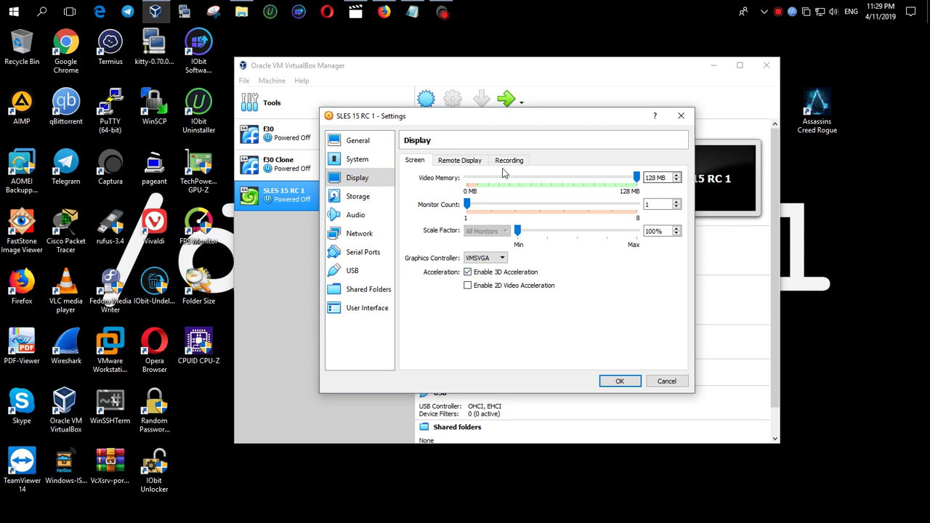
{"action": "left_click", "coordinate": [466, 160]}
Insert the SLE-15-SP1 installer ISO from Downloads into the empty IDE optical drive
{"action": "left_click", "coordinate": [508, 160]}
{"action": "left_click", "coordinate": [358, 197]}
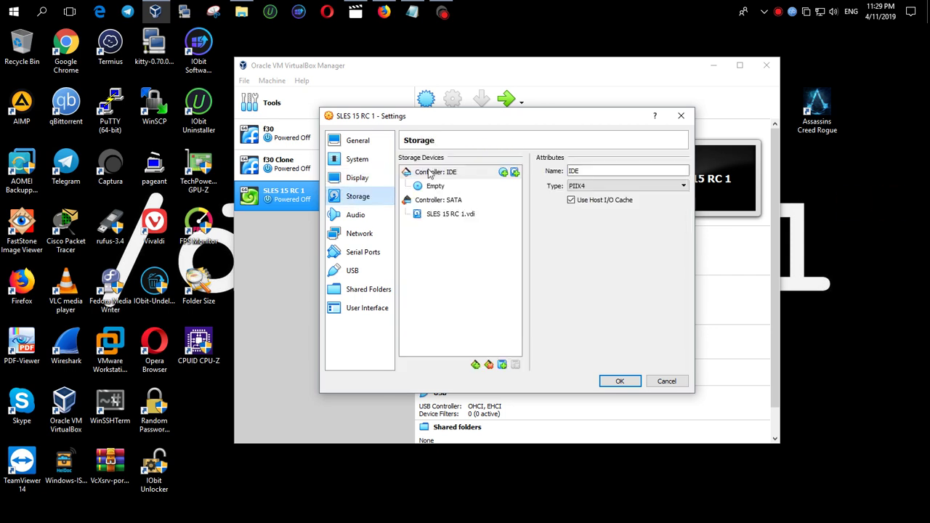
{"action": "left_click", "coordinate": [440, 173]}
{"action": "left_click", "coordinate": [436, 186]}
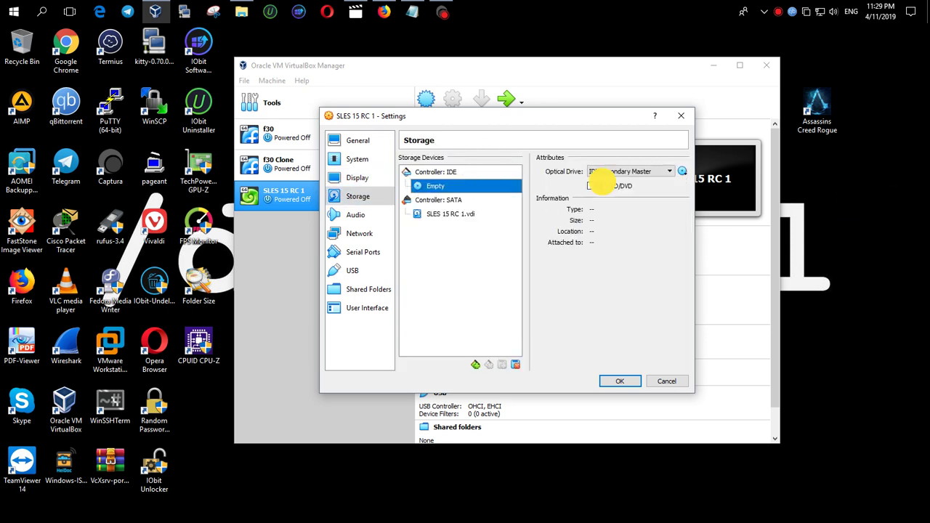
{"action": "left_click", "coordinate": [683, 171]}
{"action": "left_click", "coordinate": [698, 187]}
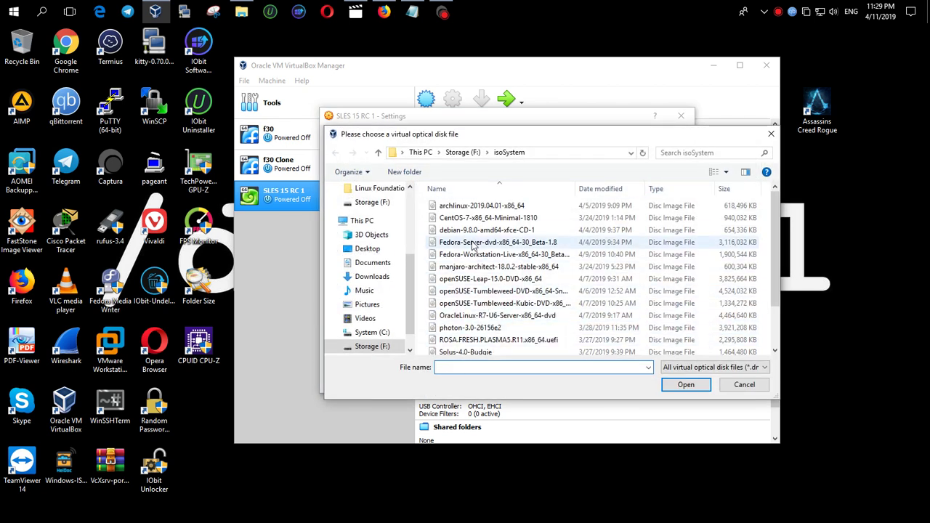
{"action": "left_click", "coordinate": [373, 278]}
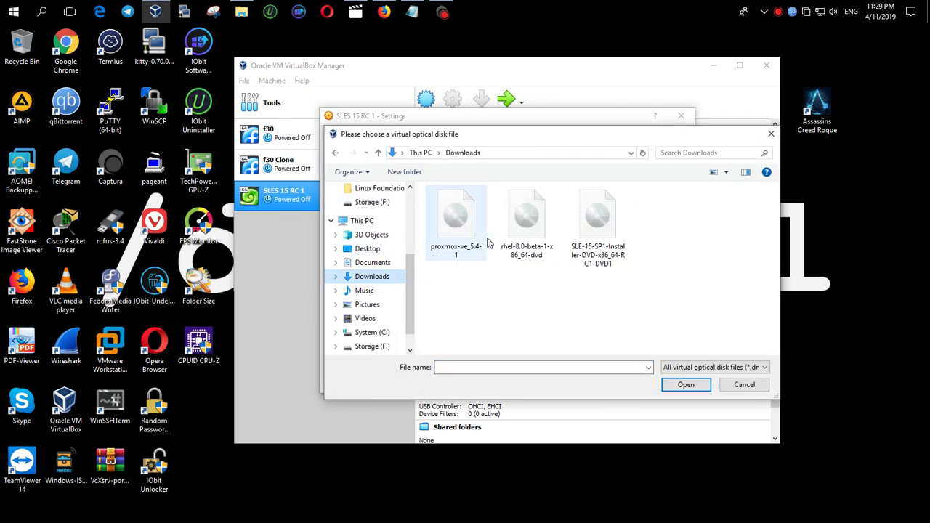
{"action": "double_click", "coordinate": [597, 226]}
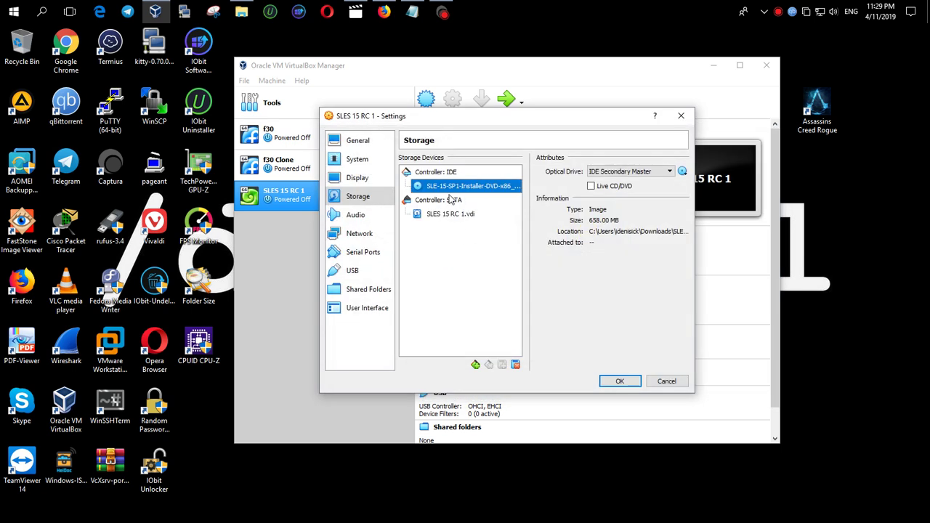
{"action": "left_click", "coordinate": [519, 202]}
{"action": "left_click", "coordinate": [445, 212]}
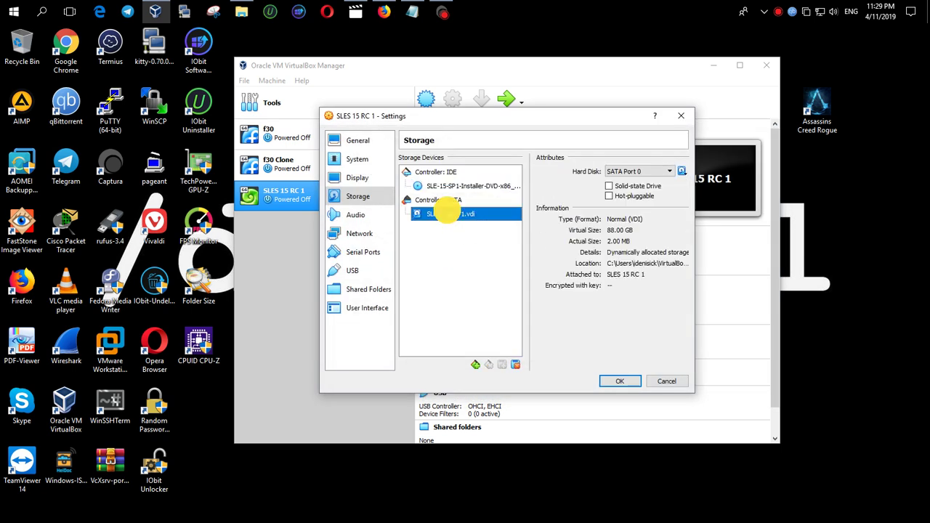
{"action": "left_click", "coordinate": [636, 187]}
Disable audio, set networking to Bridged Adapter, save the settings and start the VM
{"action": "left_click", "coordinate": [360, 215]}
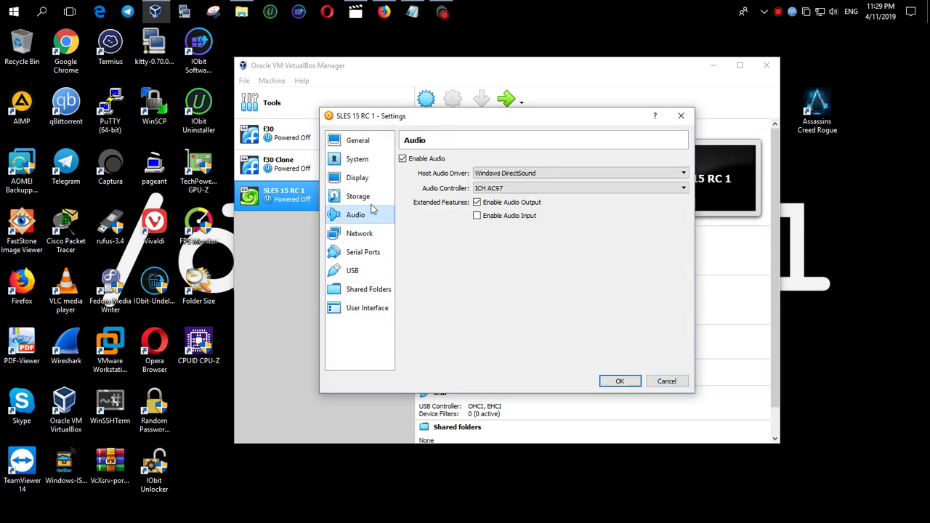
{"action": "left_click", "coordinate": [407, 156]}
{"action": "left_click", "coordinate": [367, 234]}
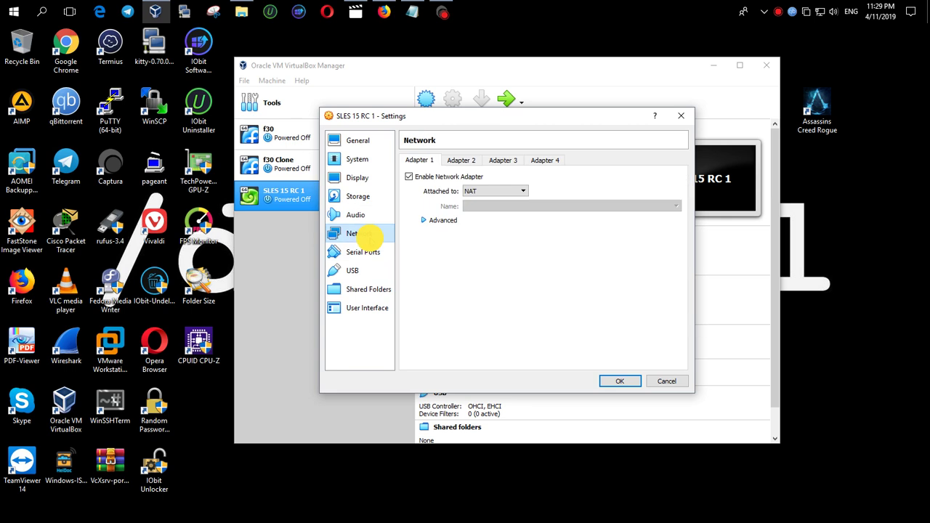
{"action": "left_click", "coordinate": [506, 191]}
{"action": "left_click", "coordinate": [502, 225]}
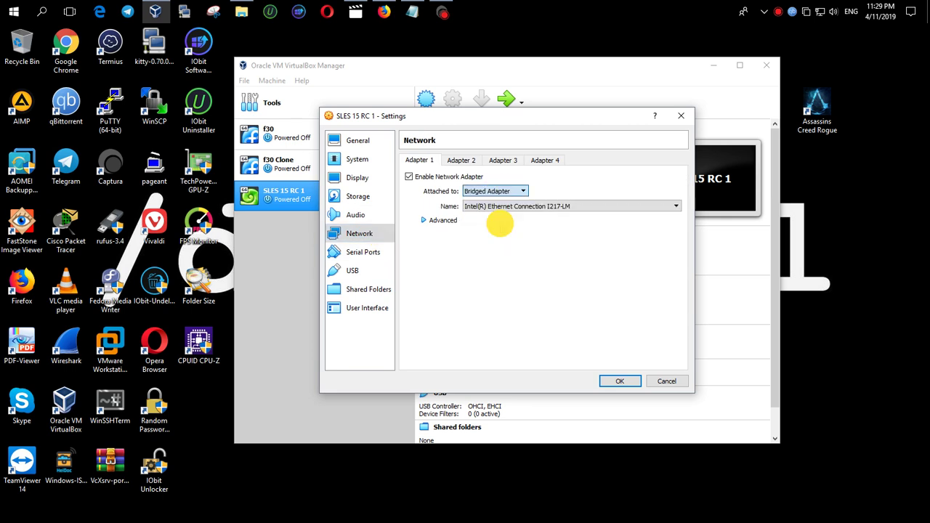
{"action": "left_click", "coordinate": [619, 383]}
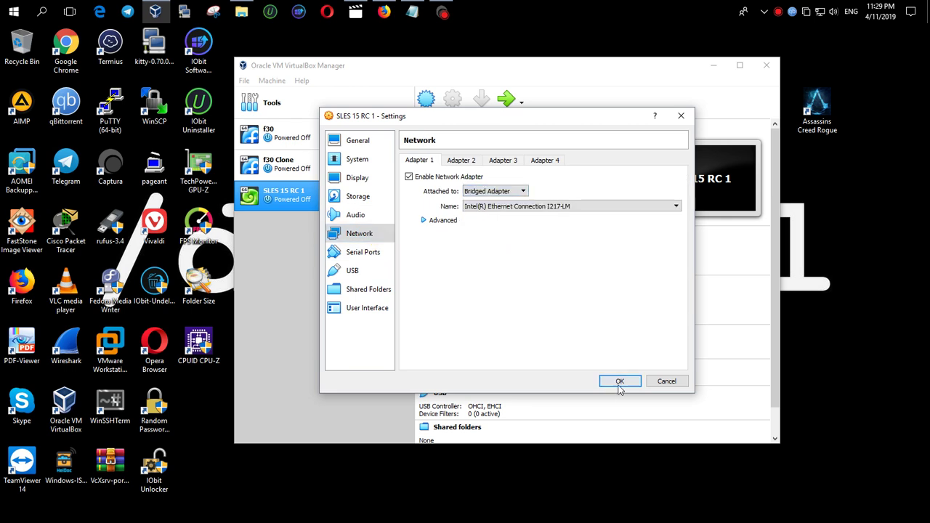
{"action": "key", "text": "Return"}
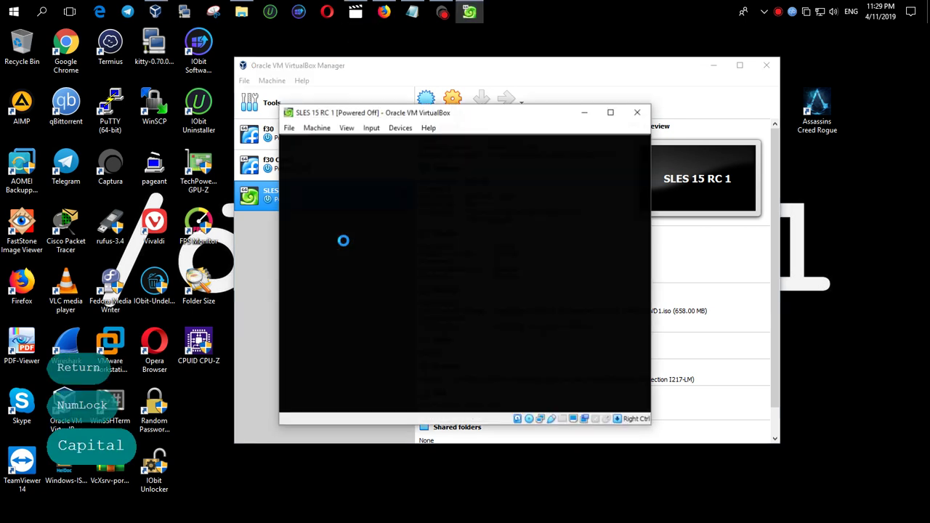
Boot the SUSE installer's Installation entry with the vnc=1 boot option
{"action": "left_click", "coordinate": [630, 145]}
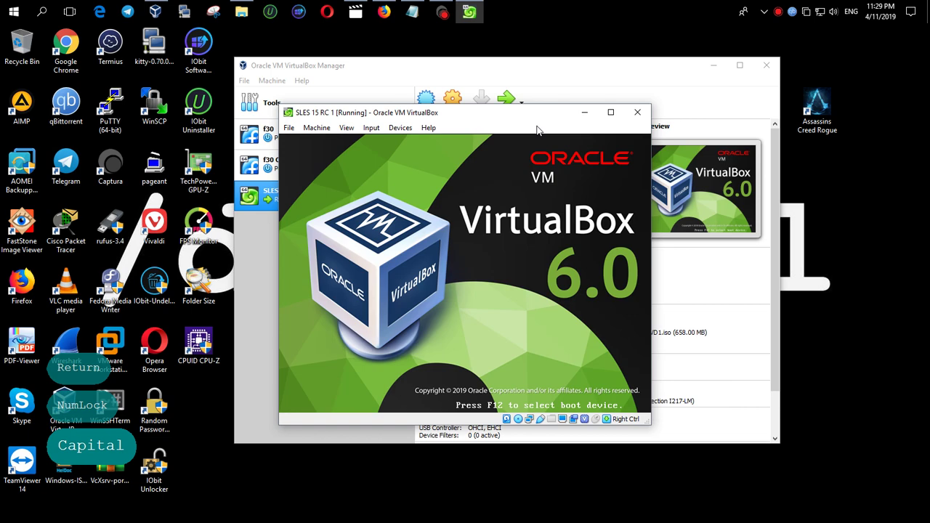
{"action": "left_click_drag", "start_coordinate": [536, 112], "coordinate": [531, 49]}
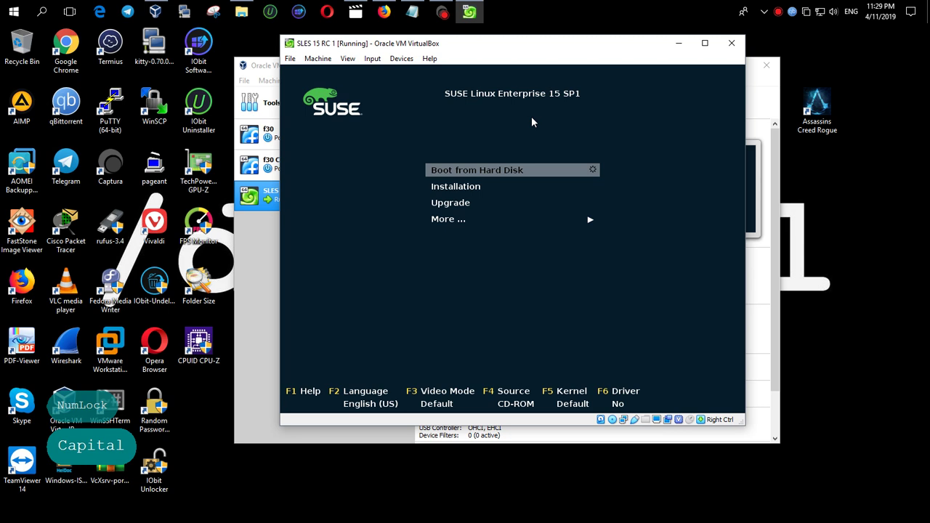
{"action": "key", "text": "Down"}
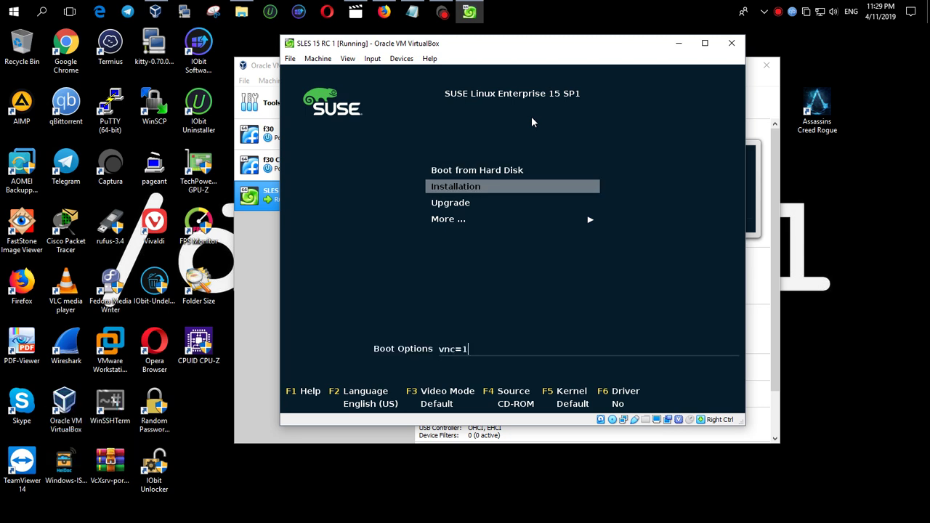
{"action": "key", "text": "Return"}
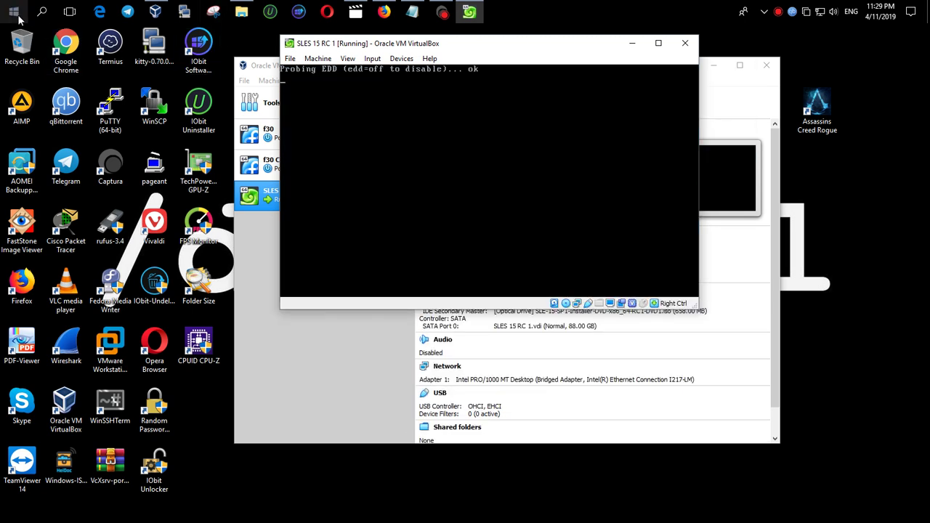
Launch TigerVNC Viewer and place its connection dialog, holding 192.168.0.119:1, at the upper left
{"action": "left_click", "coordinate": [14, 12]}
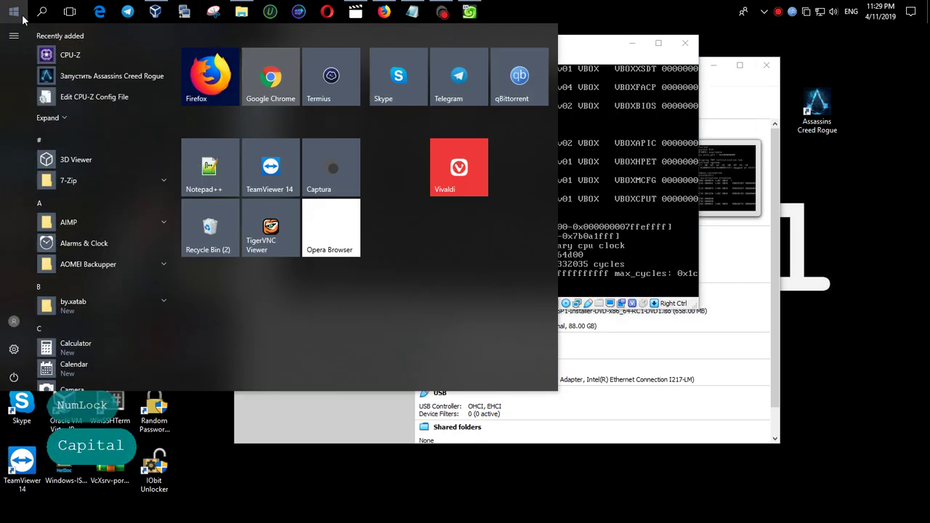
{"action": "left_click", "coordinate": [272, 233]}
{"action": "left_click_drag", "start_coordinate": [146, 45], "coordinate": [194, 209]}
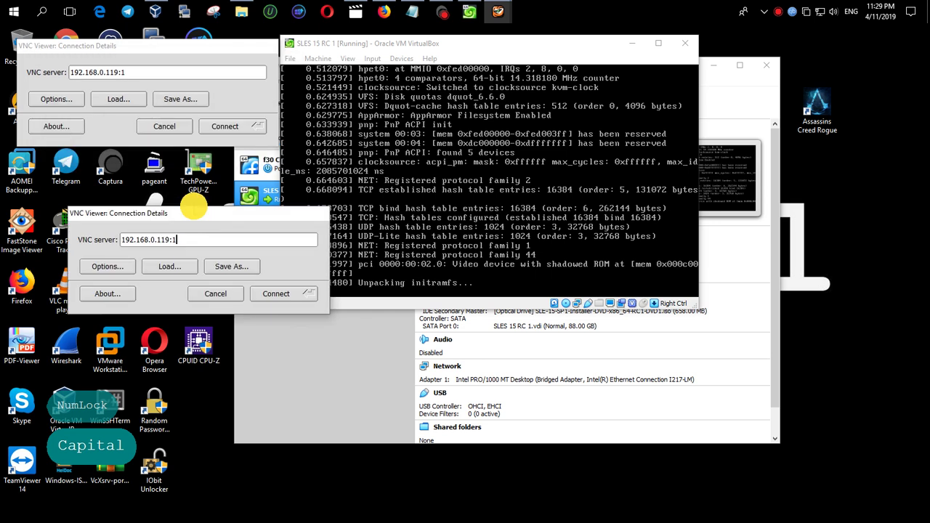
{"action": "left_click_drag", "start_coordinate": [262, 213], "coordinate": [469, 377]}
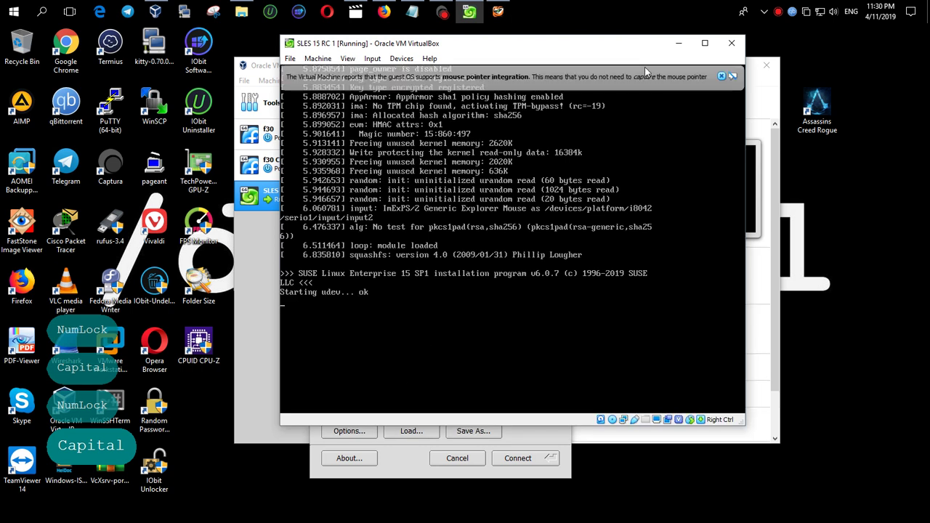
{"action": "left_click", "coordinate": [722, 77]}
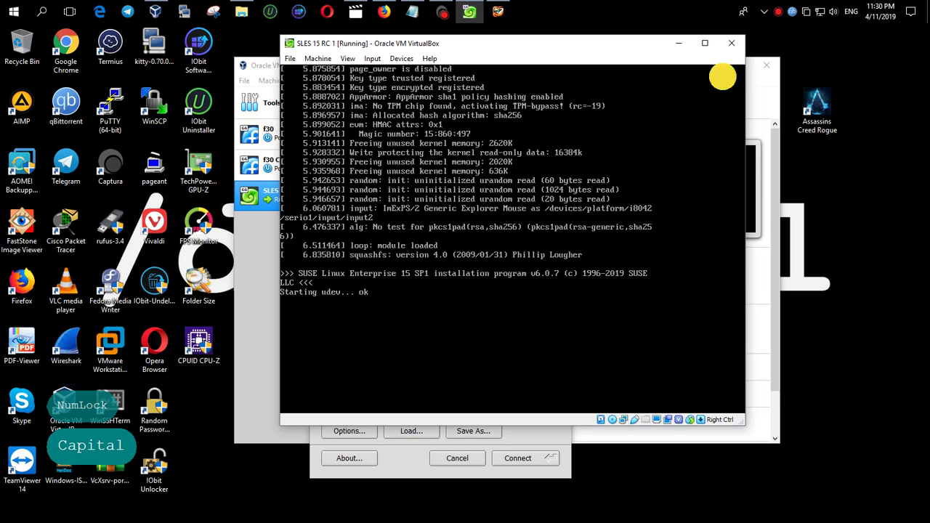
{"action": "left_click", "coordinate": [411, 473]}
{"action": "left_click_drag", "start_coordinate": [435, 379], "coordinate": [463, 397]}
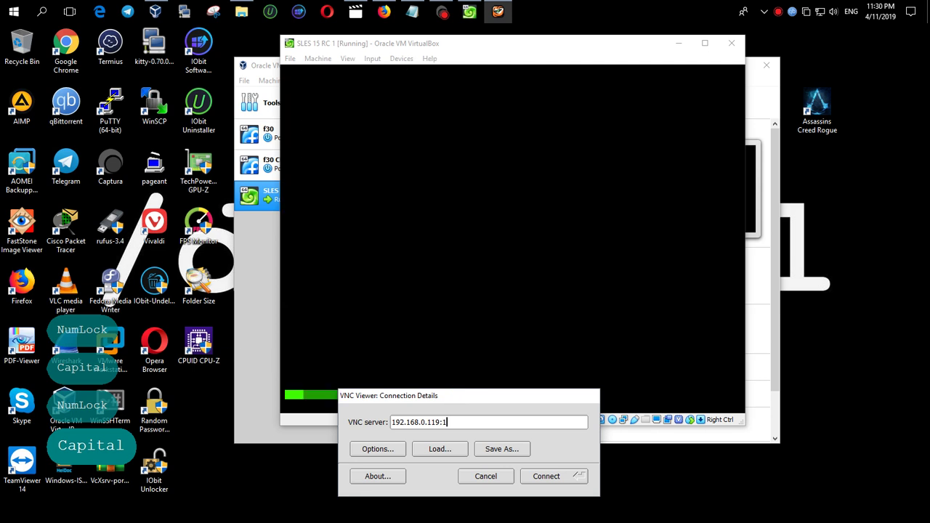
{"action": "left_click_drag", "start_coordinate": [494, 396], "coordinate": [214, 205]}
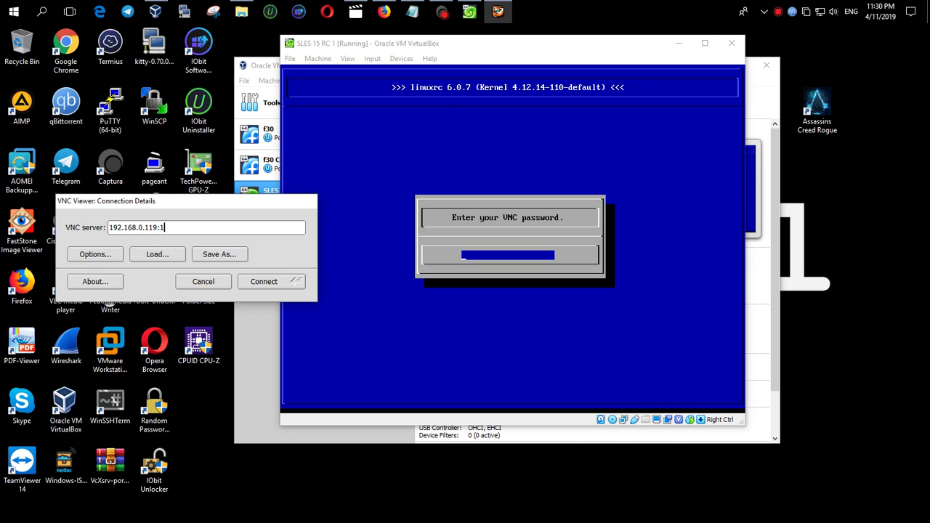
Set a VNC password of at least 8 characters after the first one is rejected as too short
{"action": "left_click", "coordinate": [545, 210]}
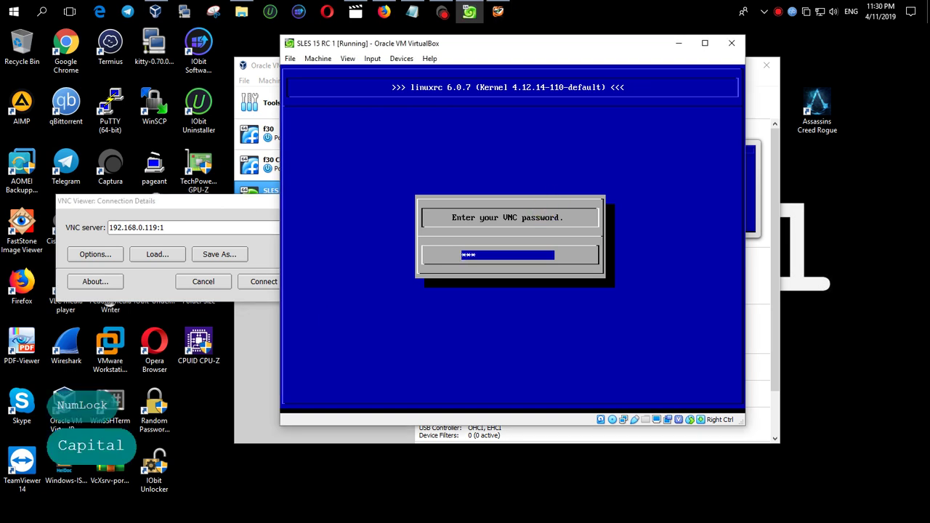
{"action": "key", "text": "Return"}
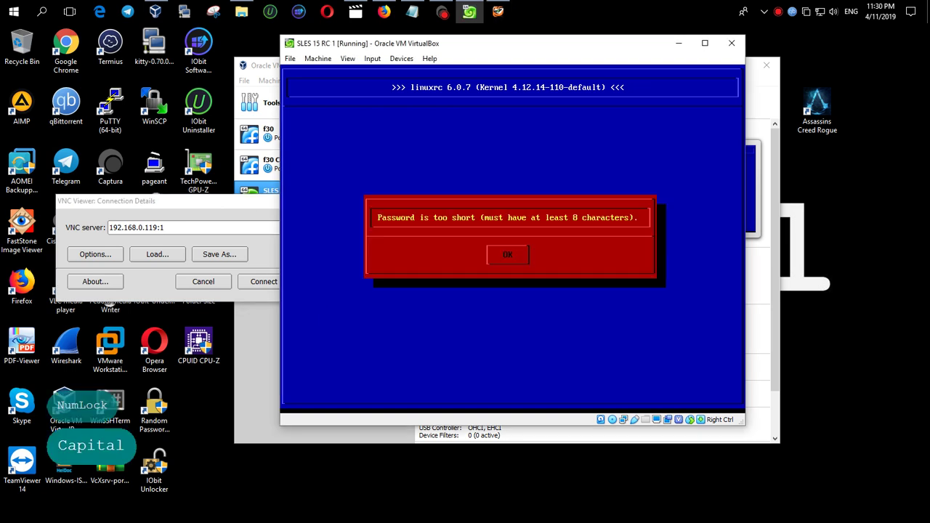
{"action": "key", "text": "Return"}
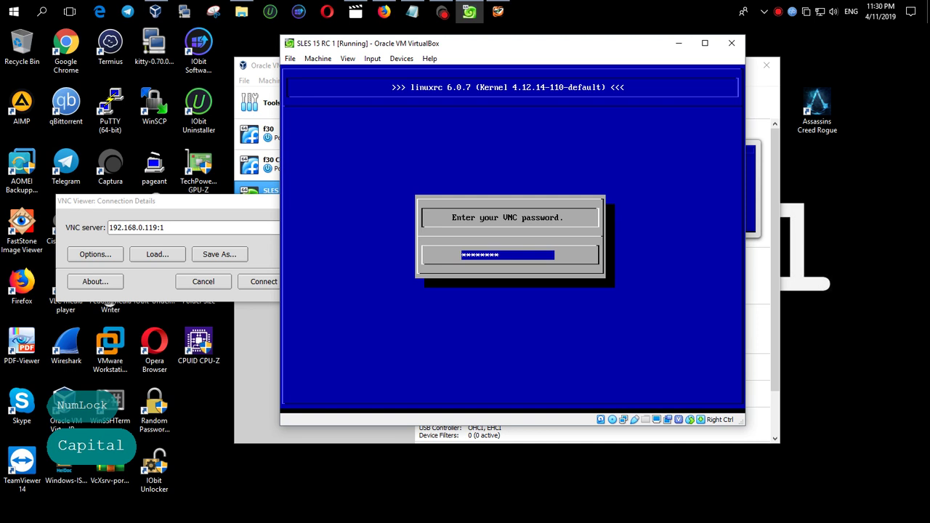
{"action": "key", "text": "Return"}
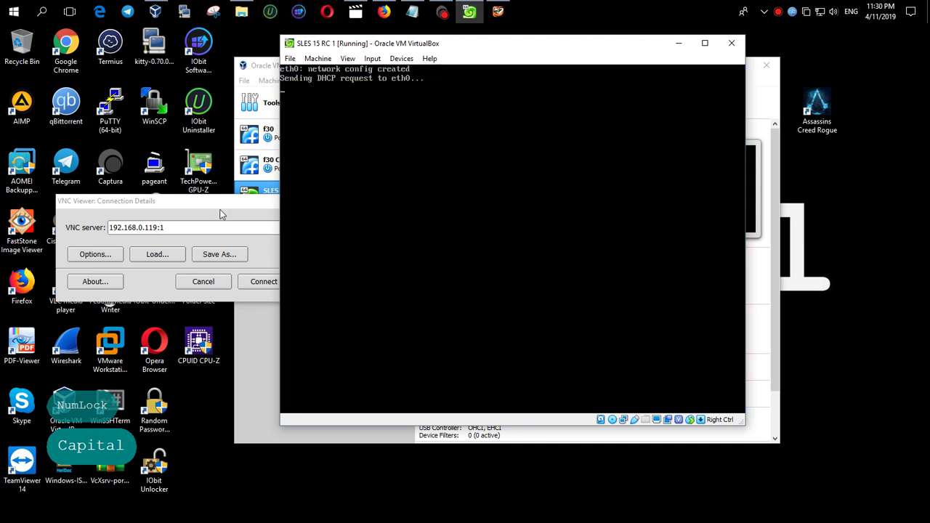
{"action": "left_click_drag", "start_coordinate": [222, 215], "coordinate": [191, 401]}
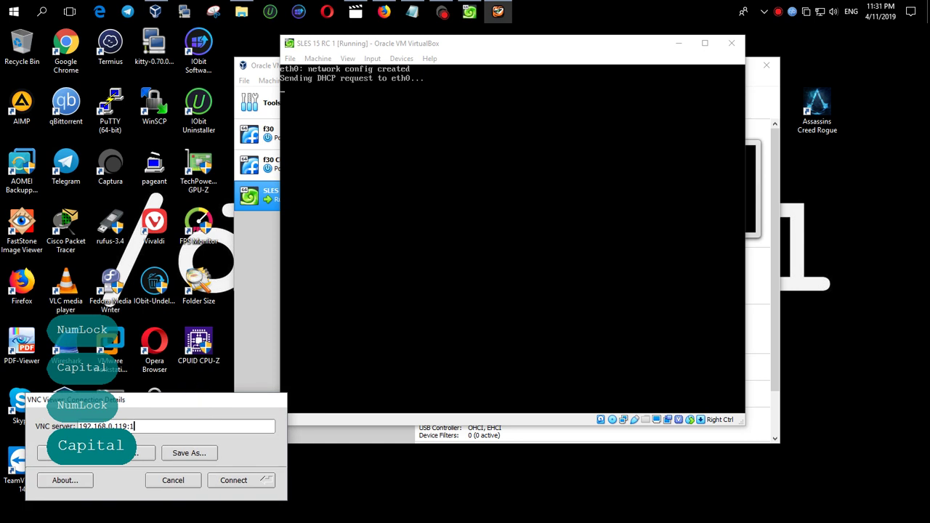
Launch KiTTY past the security warning, place it top left, and shift the VM console right
{"action": "left_click", "coordinate": [188, 13]}
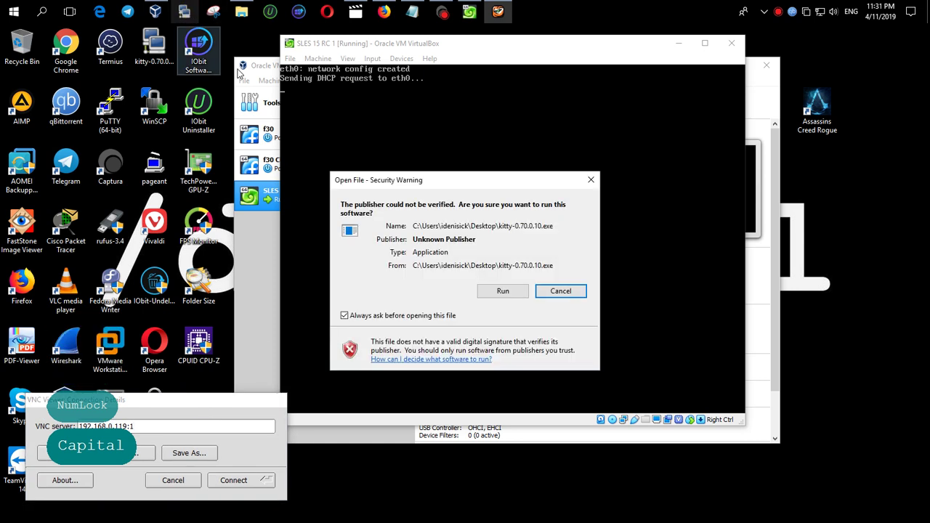
{"action": "left_click", "coordinate": [503, 291]}
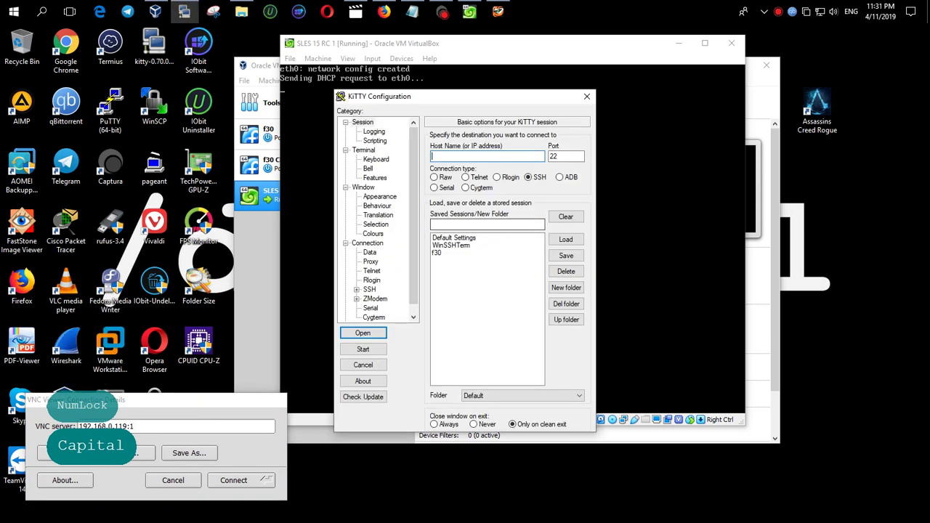
{"action": "left_click_drag", "start_coordinate": [436, 100], "coordinate": [179, 39]}
{"action": "left_click_drag", "start_coordinate": [472, 43], "coordinate": [559, 90]}
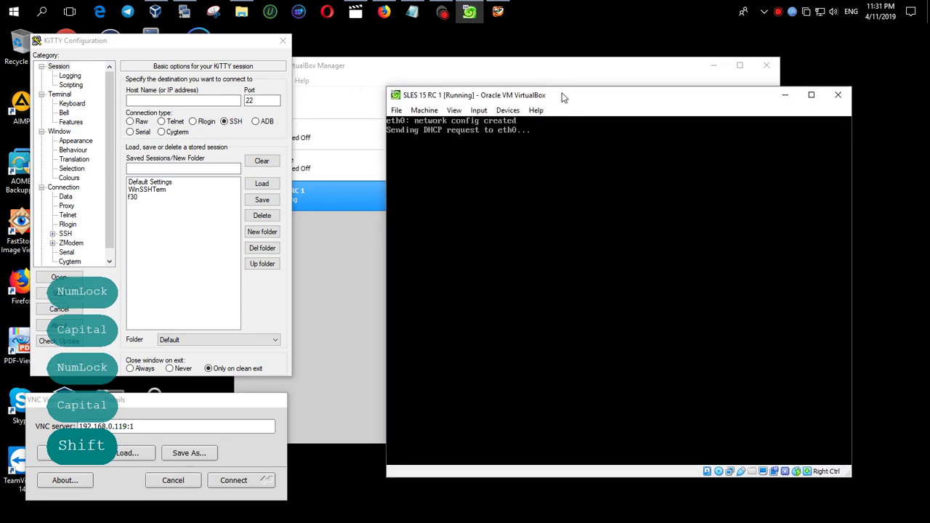
{"action": "left_click", "coordinate": [572, 8]}
{"action": "key", "text": "shift+F9"}
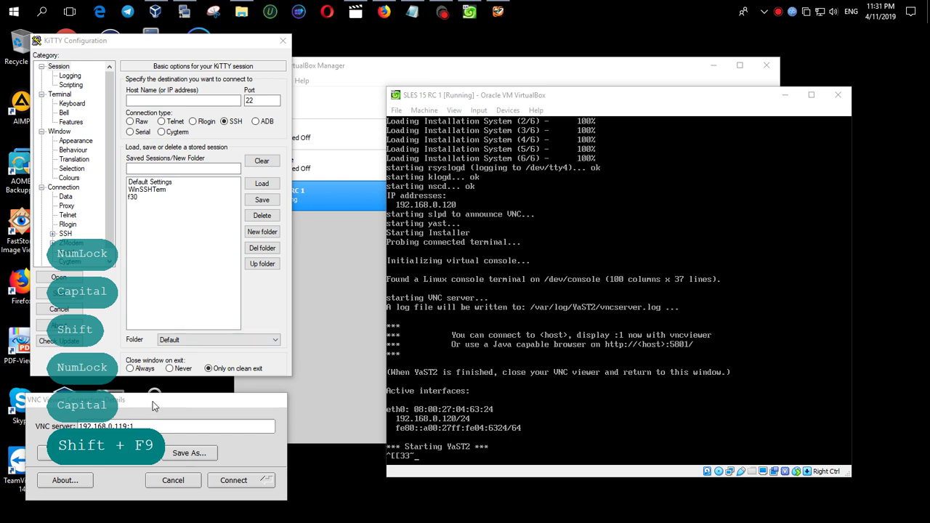
Connect TigerVNC Viewer to 192.168.0.120:1 and authenticate with the VNC password
{"action": "left_click_drag", "start_coordinate": [154, 407], "coordinate": [546, 393]}
{"action": "type", "text": "20"}
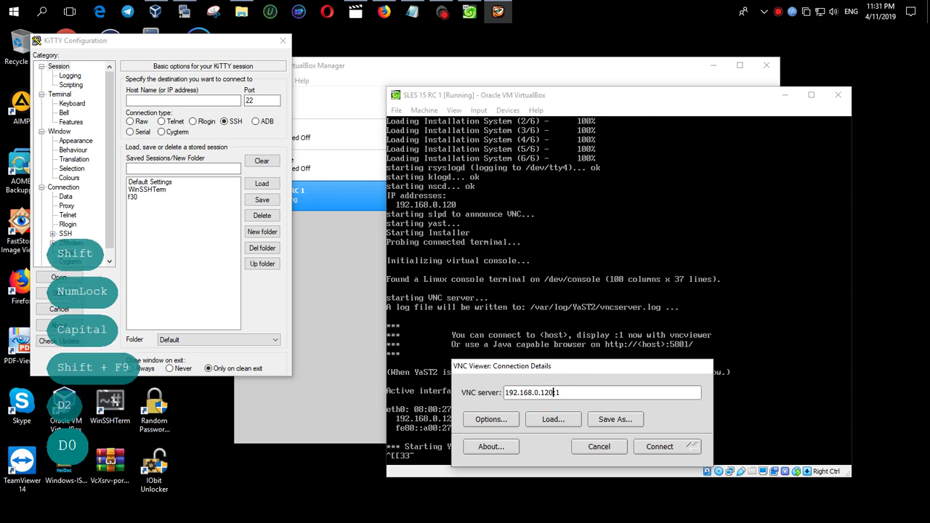
{"action": "key", "text": "Return"}
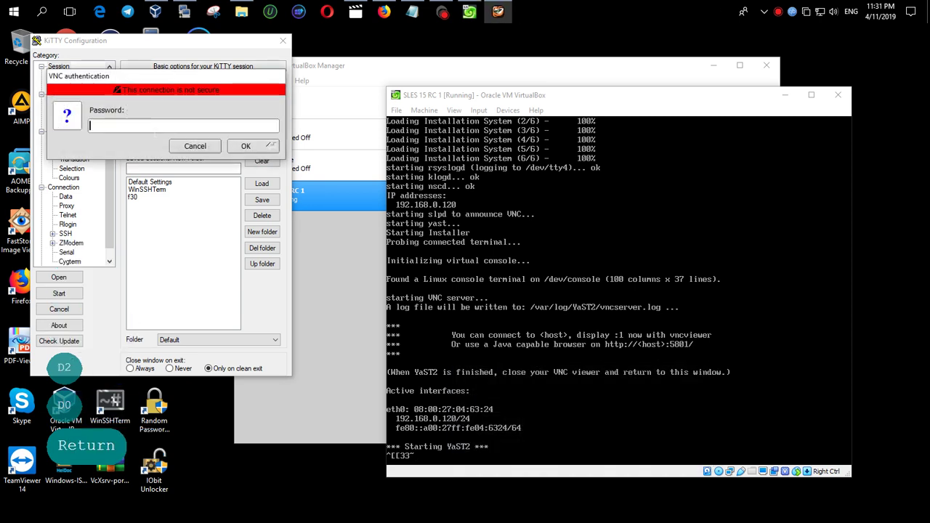
{"action": "type", "text": "```"}
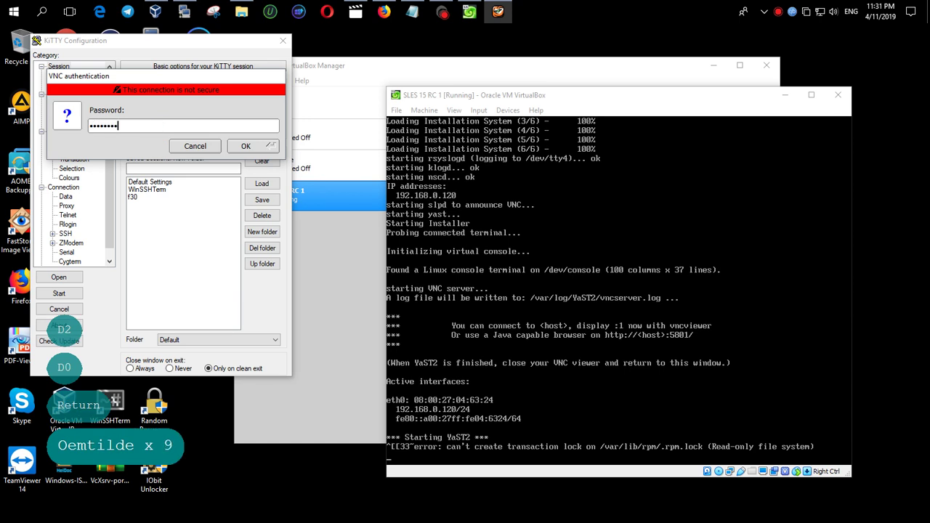
{"action": "left_click", "coordinate": [245, 146]}
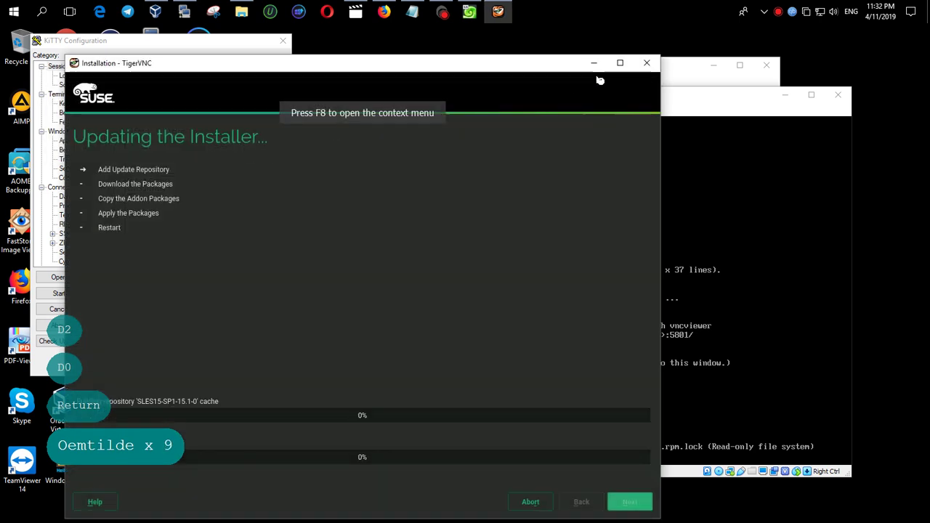
Maximize and restore the installer window, minimize both VirtualBox windows, and move the installer right
{"action": "left_click", "coordinate": [622, 63]}
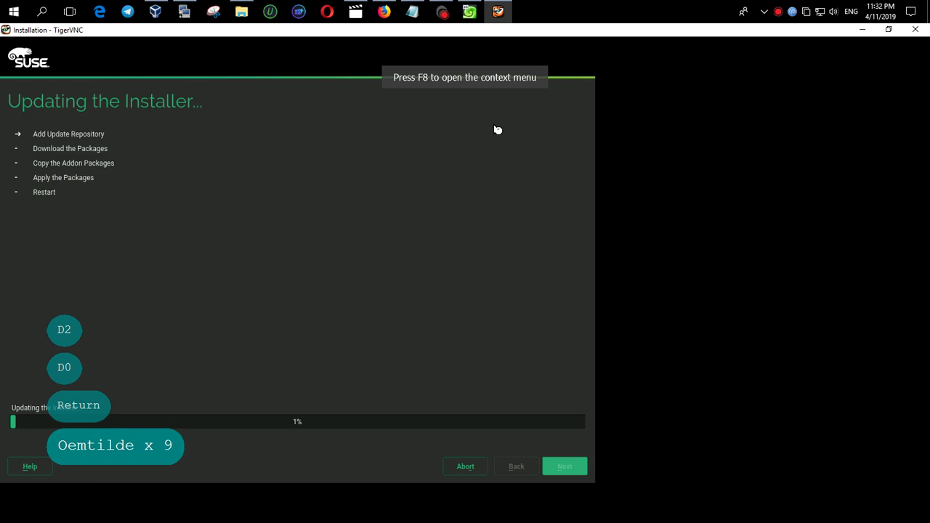
{"action": "double_click", "coordinate": [428, 30]}
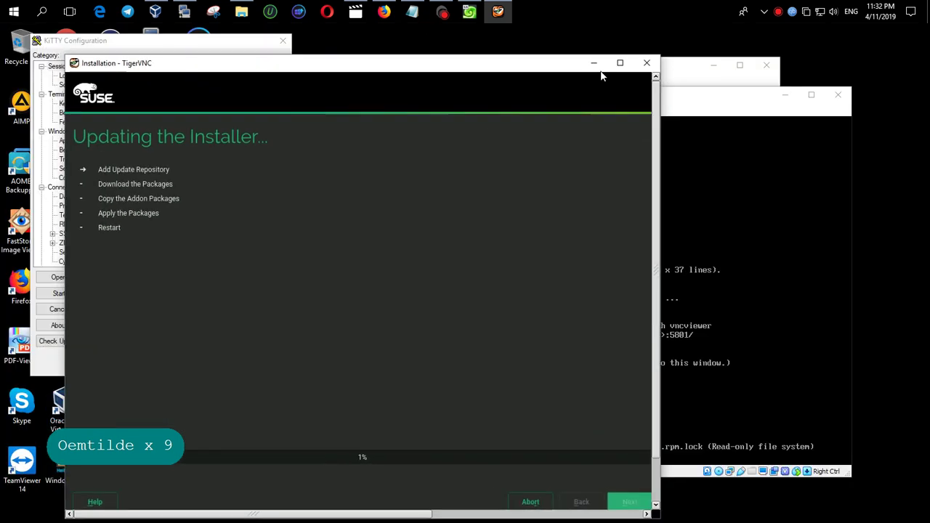
{"action": "left_click", "coordinate": [783, 95]}
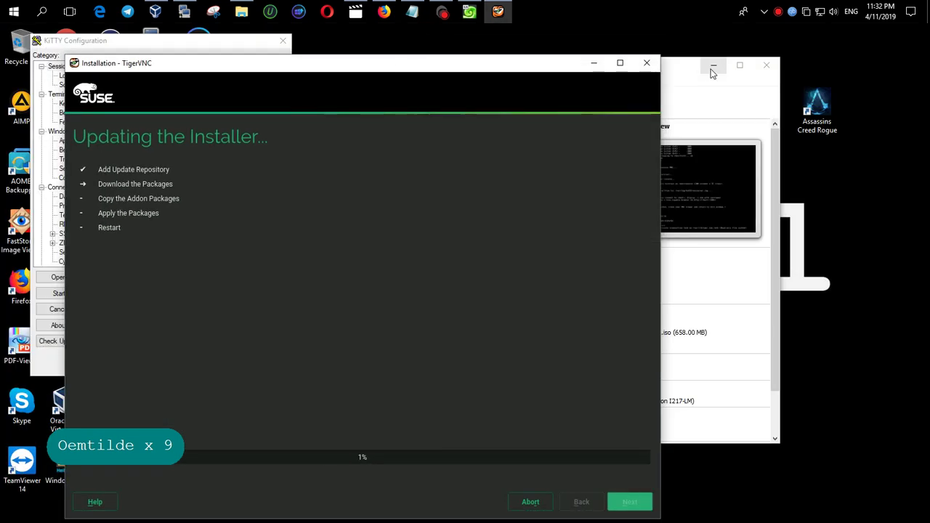
{"action": "left_click", "coordinate": [712, 67]}
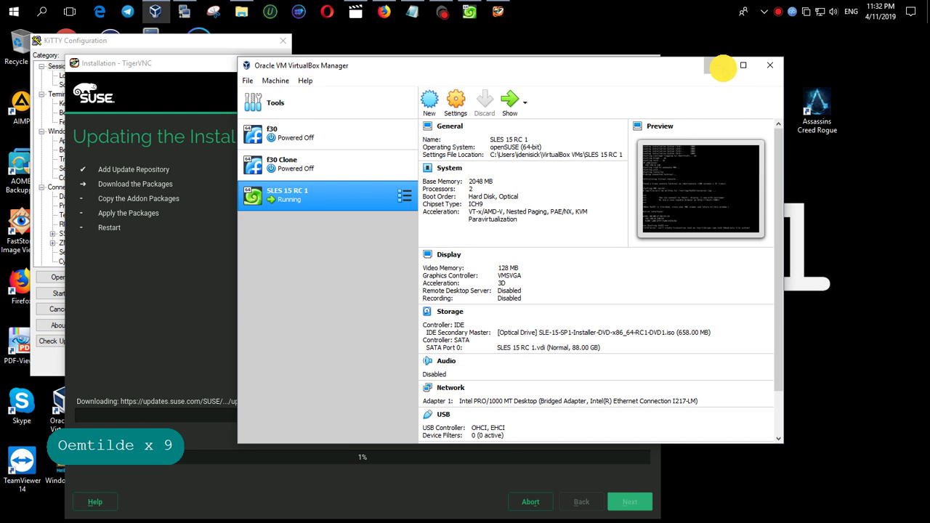
{"action": "left_click", "coordinate": [713, 66]}
{"action": "left_click_drag", "start_coordinate": [465, 63], "coordinate": [699, 42]}
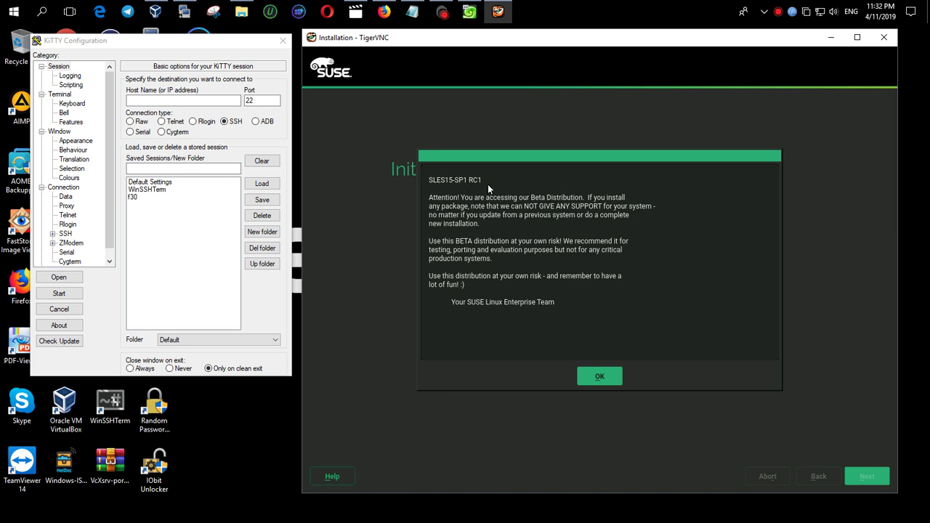
Dismiss the beta notice, select SUSE Linux Enterprise Desktop 15 SP1 RC1, and continue to the license
{"action": "left_click", "coordinate": [612, 379]}
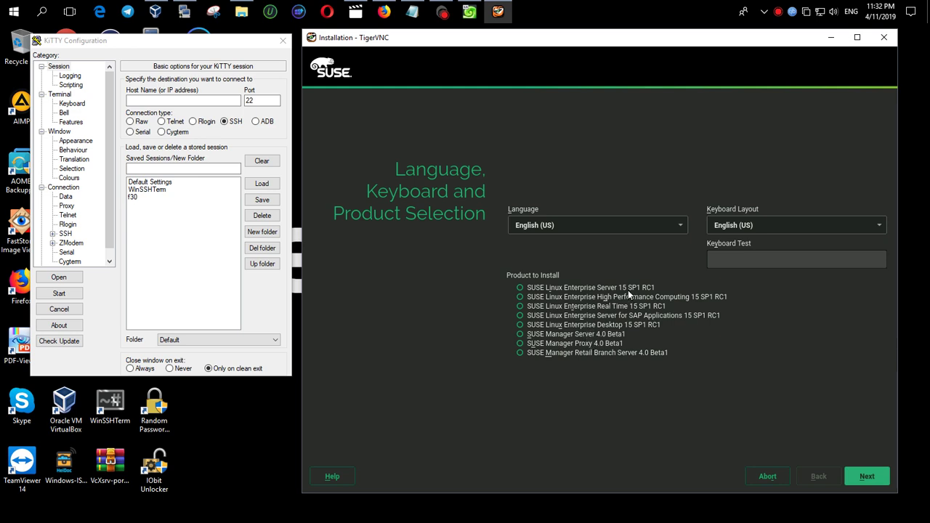
{"action": "left_click", "coordinate": [520, 288]}
{"action": "left_click", "coordinate": [621, 327]}
{"action": "left_click", "coordinate": [866, 479]}
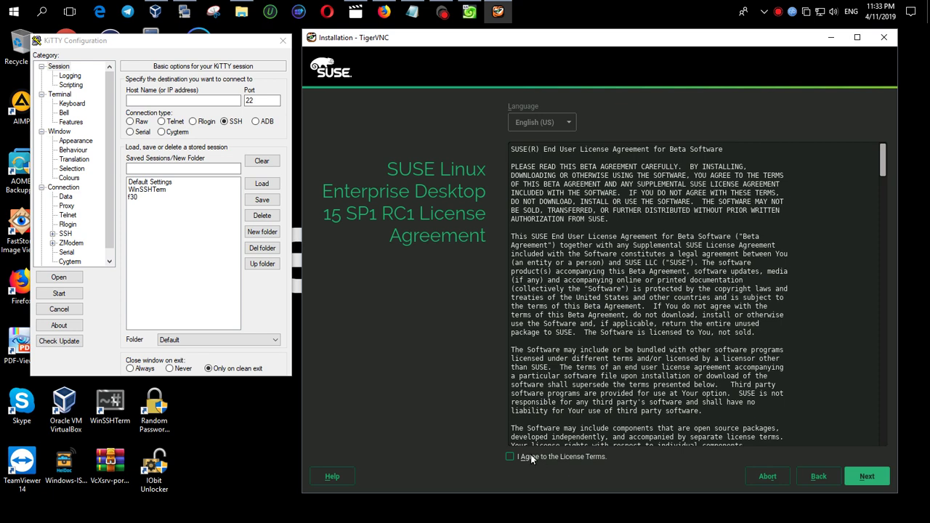
Accept the SUSE license terms and continue to the next installer page
{"action": "left_click", "coordinate": [510, 457]}
{"action": "left_click", "coordinate": [868, 476]}
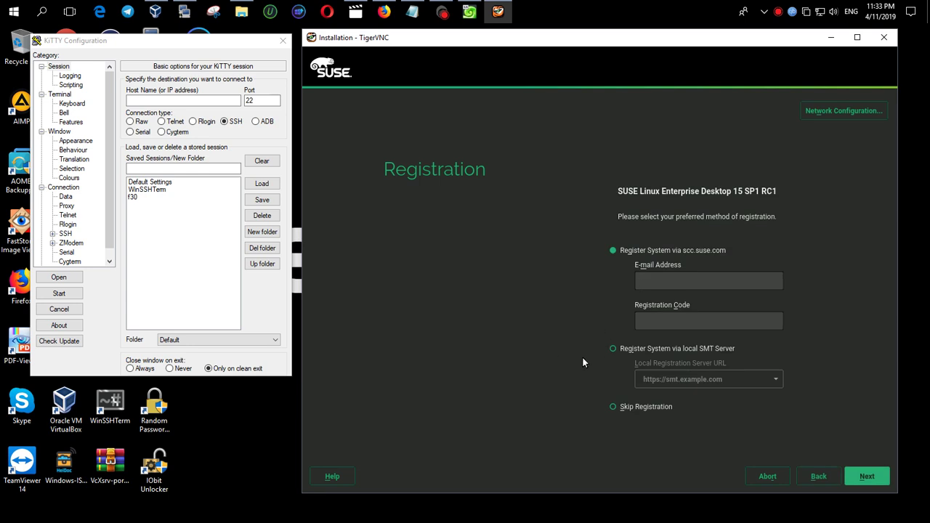
Skip registration and add-on products, and accept the suggested partitioning
{"action": "left_click", "coordinate": [638, 405]}
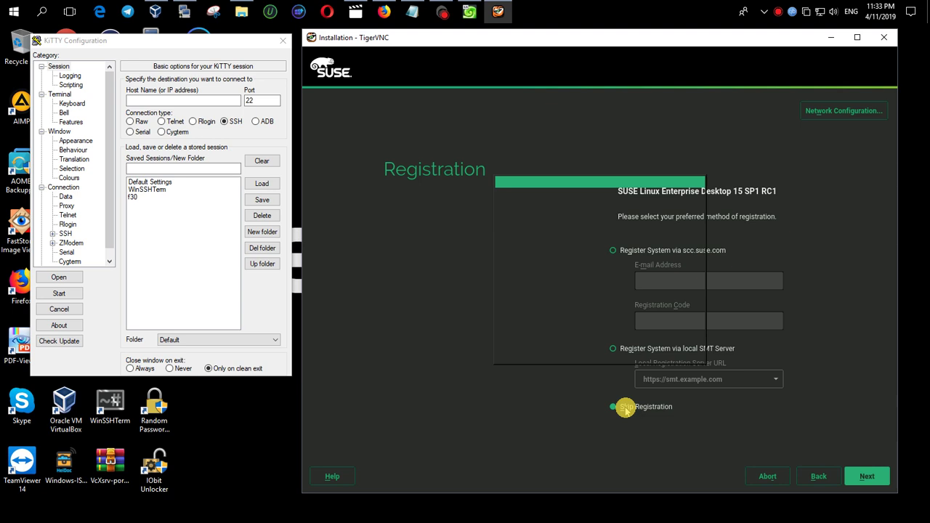
{"action": "left_click", "coordinate": [600, 347]}
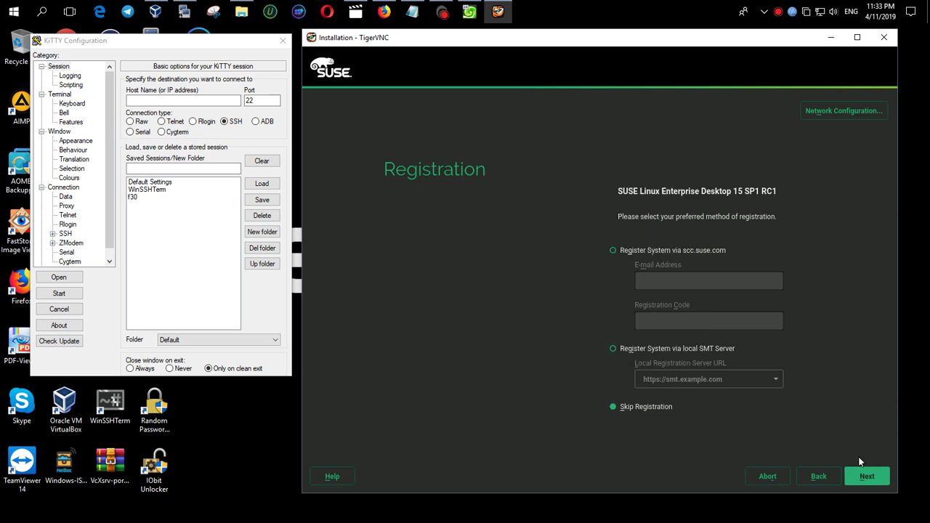
{"action": "left_click", "coordinate": [861, 474]}
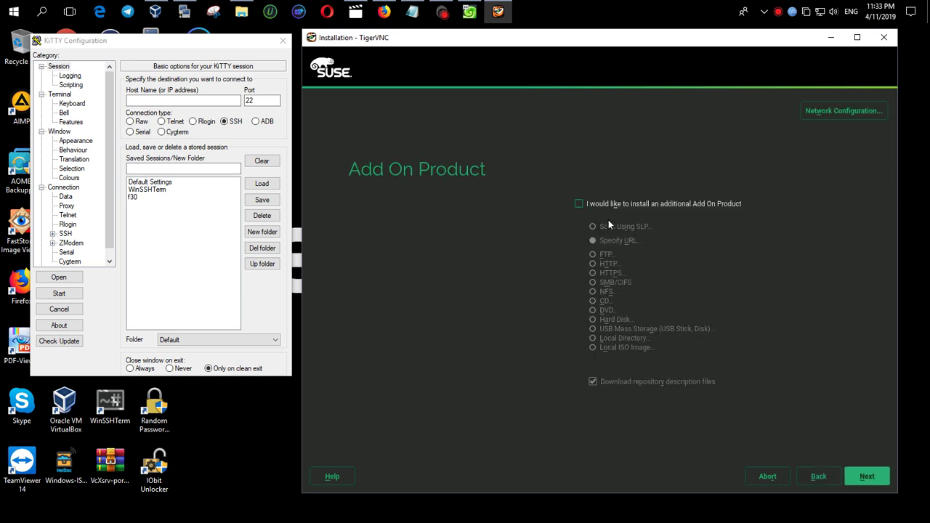
{"action": "left_click", "coordinate": [884, 479]}
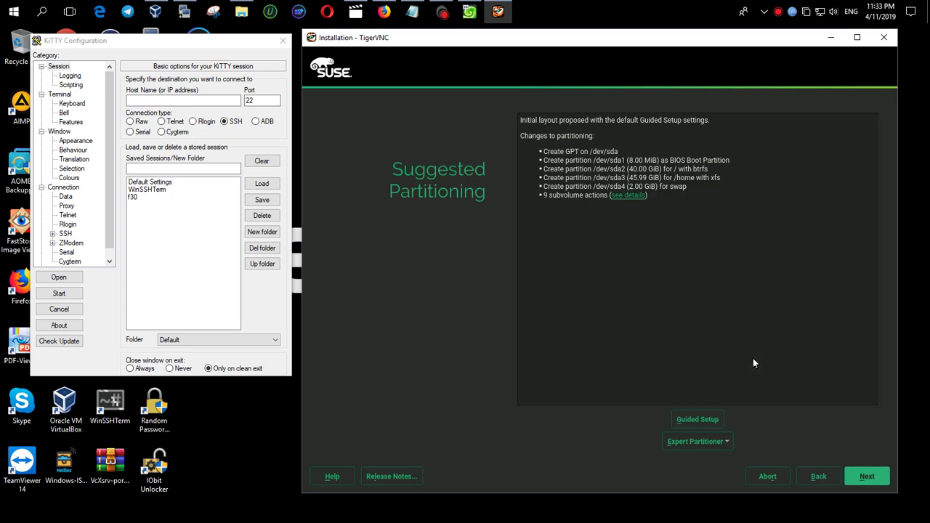
{"action": "left_click", "coordinate": [875, 476]}
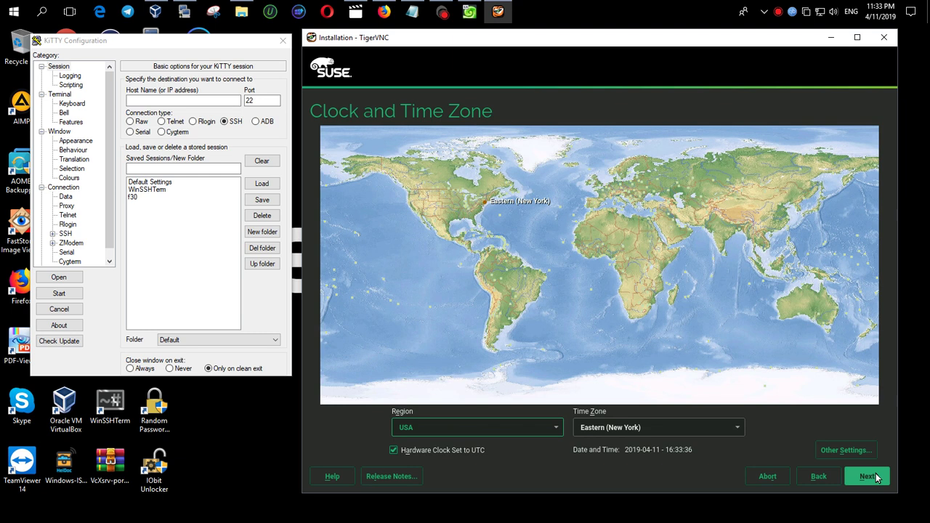
Set the time zone to Europe / Ukraine (Zaporozhye) and continue
{"action": "left_click", "coordinate": [639, 194]}
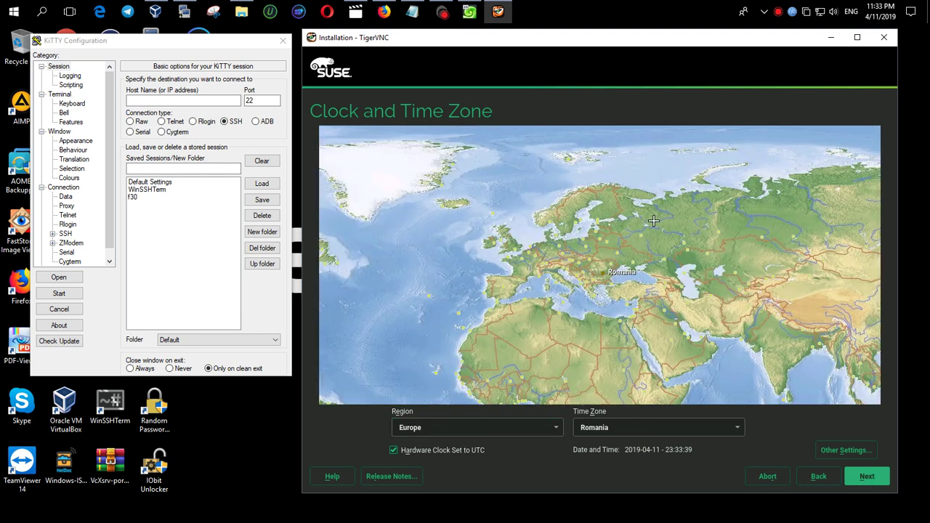
{"action": "left_click", "coordinate": [633, 262]}
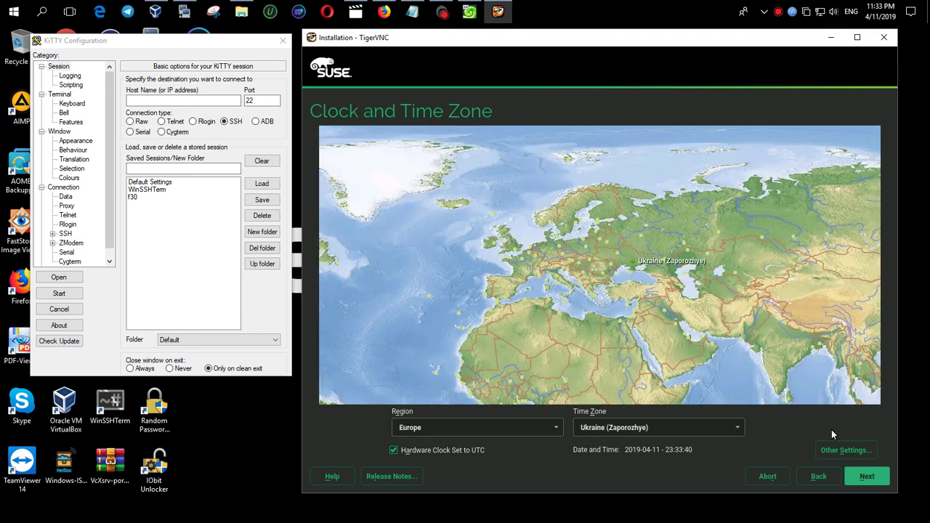
{"action": "left_click", "coordinate": [865, 478]}
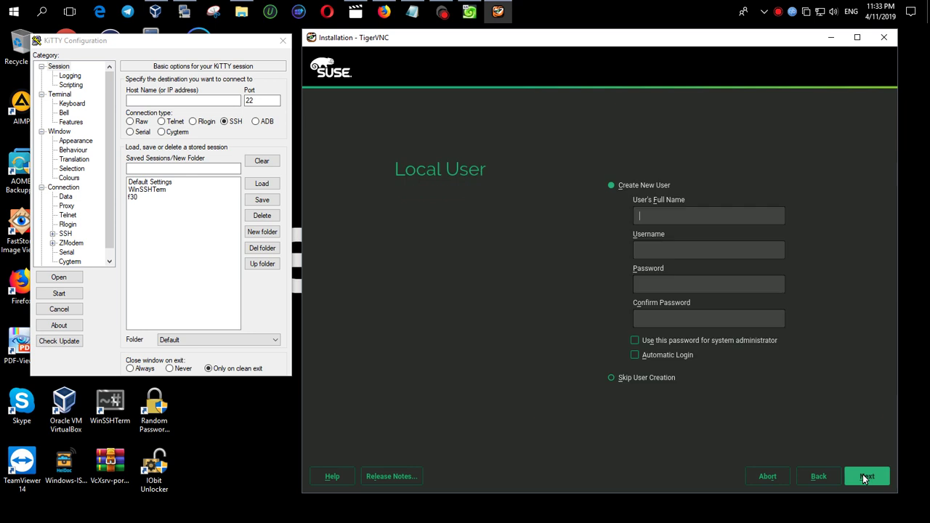
Create the local user with the user's name and a password, reused for root, accepting the weak-password warning
{"action": "type", "text": "IDENIS"}
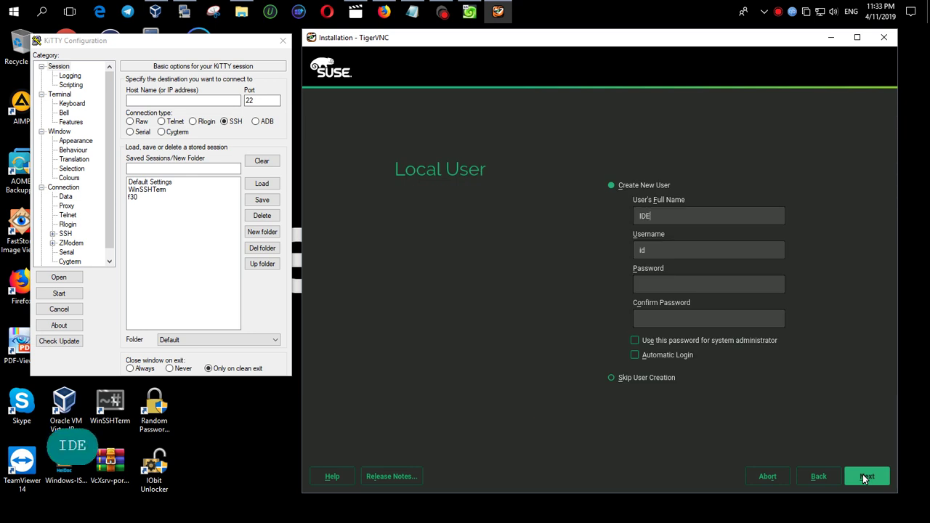
{"action": "key", "text": "BackSpace"}
{"action": "key", "text": "BackSpace"}
{"action": "key", "text": "BackSpace"}
{"action": "key", "text": "BackSpace"}
{"action": "key", "text": "BackSpace"}
{"action": "key", "text": "BackSpace"}
{"action": "key", "text": "BackSpace"}
{"action": "key", "text": "BackSpace"}
{"action": "key", "text": "BackSpace"}
{"action": "key", "text": "BackSpace"}
{"action": "key", "text": "BackSpace"}
{"action": "key", "text": "BackSpace"}
{"action": "key", "text": "Caps_Lock"}
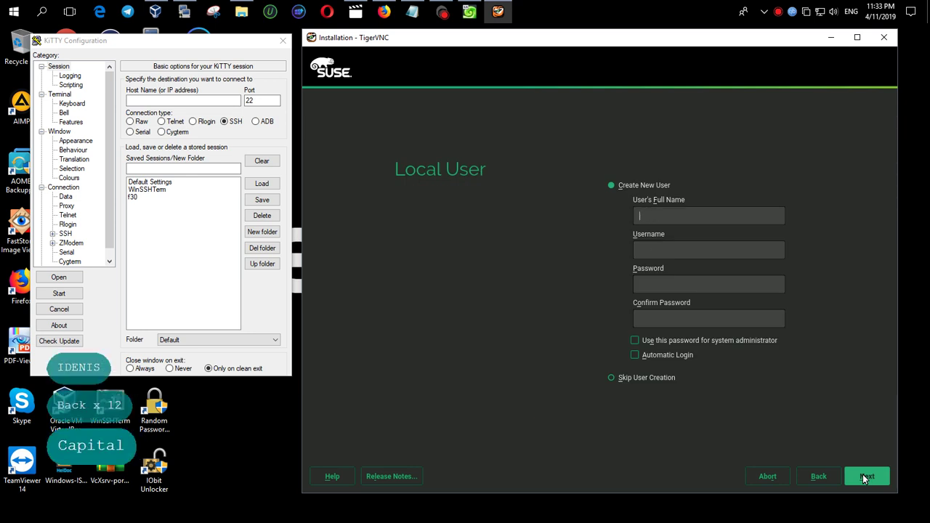
{"action": "type", "text": "idenis"}
{"action": "key", "text": "Tab"}
{"action": "key", "text": "Tab"}
{"action": "key", "text": "Tab"}
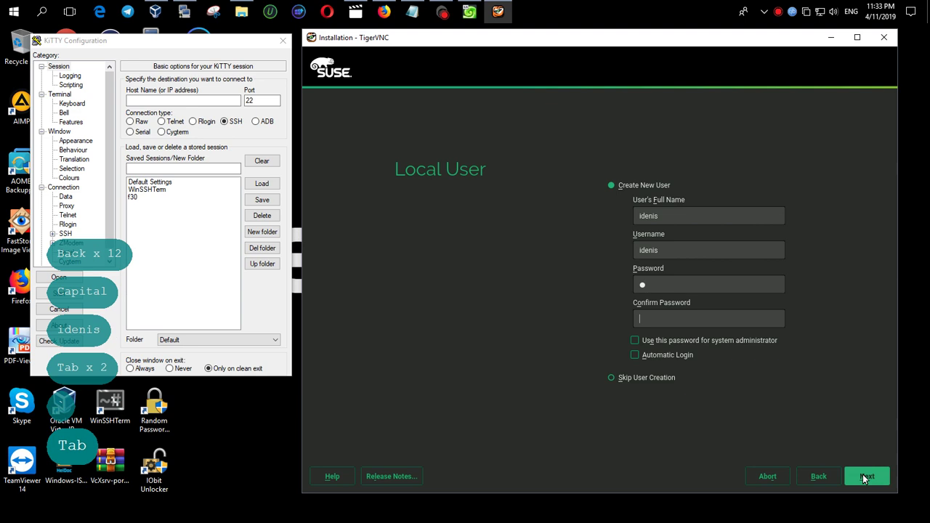
{"action": "type", "text": "`"}
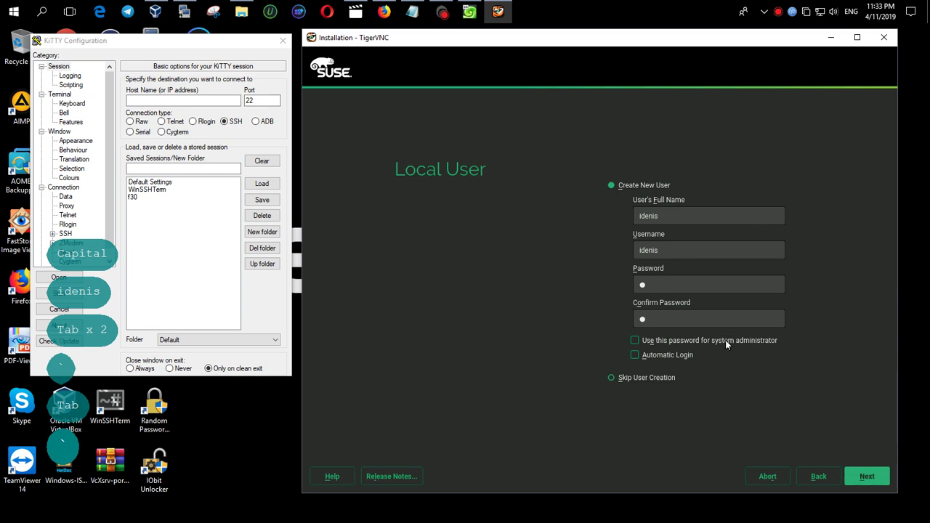
{"action": "left_click", "coordinate": [635, 341]}
{"action": "left_click", "coordinate": [880, 482]}
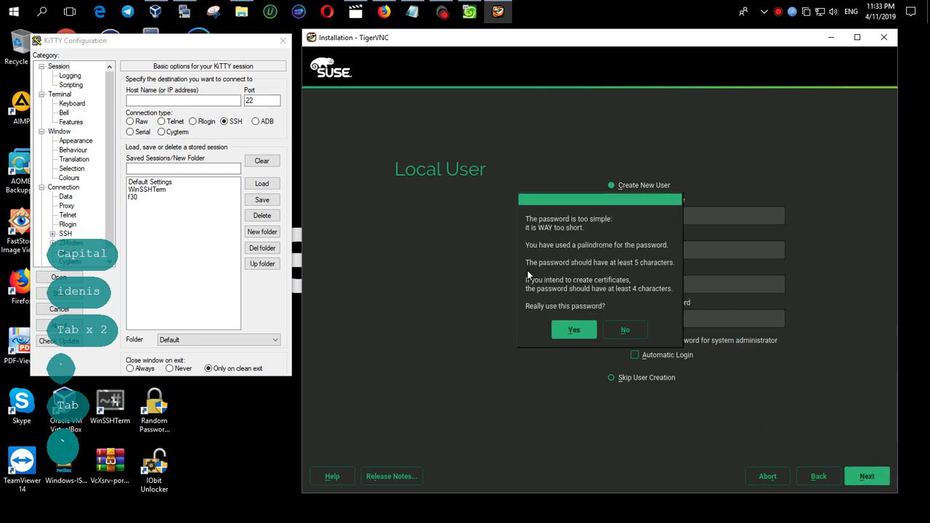
{"action": "left_click", "coordinate": [574, 330]}
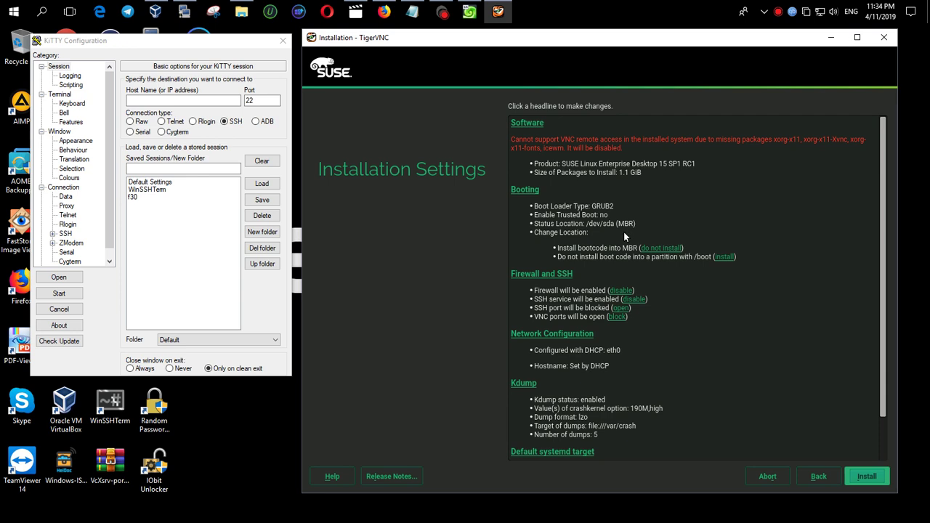
Open the SSH port in the firewall settings
{"action": "left_click", "coordinate": [627, 309]}
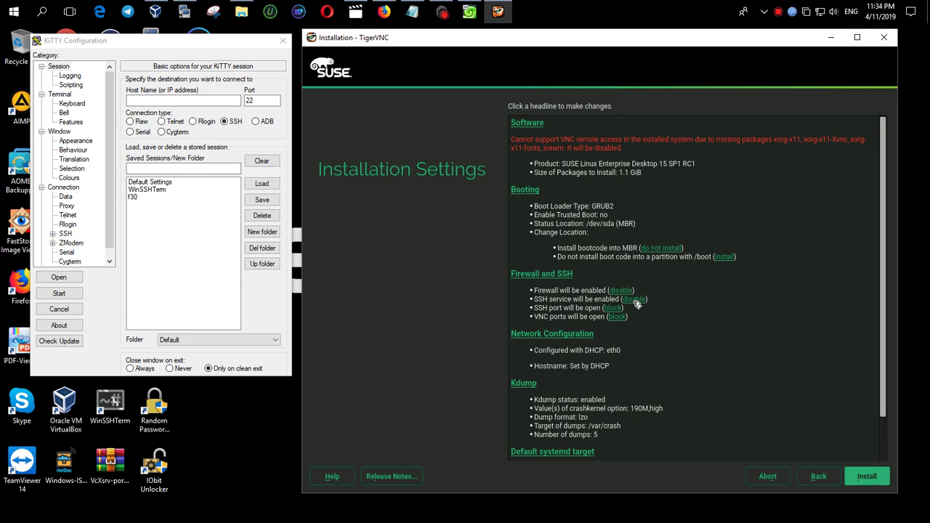
{"action": "scroll", "coordinate": [645, 351], "scroll_direction": "down", "scroll_amount": 2}
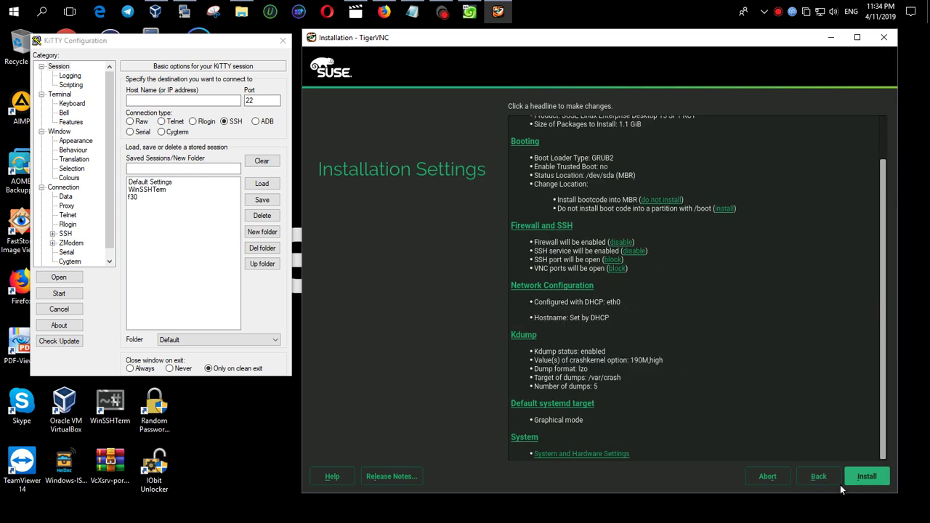
{"action": "scroll", "coordinate": [583, 257], "scroll_direction": "up", "scroll_amount": 2}
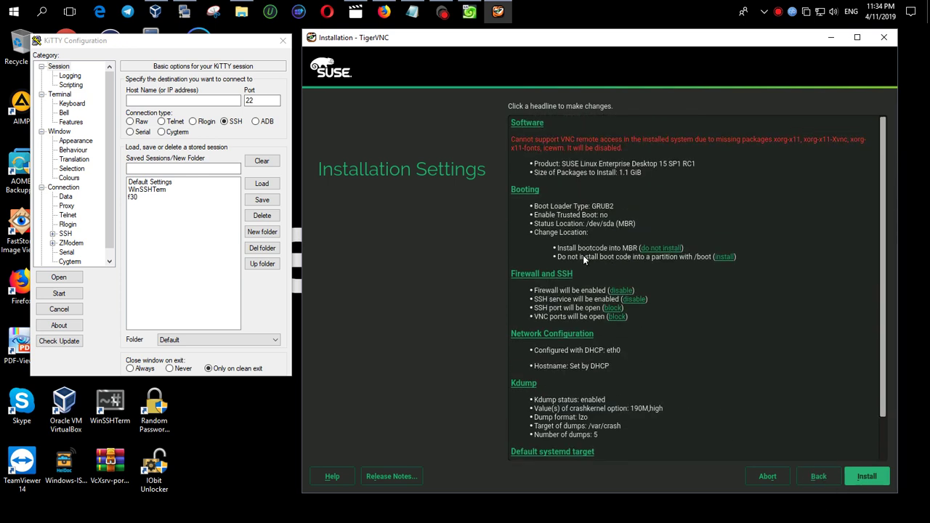
Review the Minimal Base System software selection without changes, then start the installation
{"action": "left_click", "coordinate": [527, 123]}
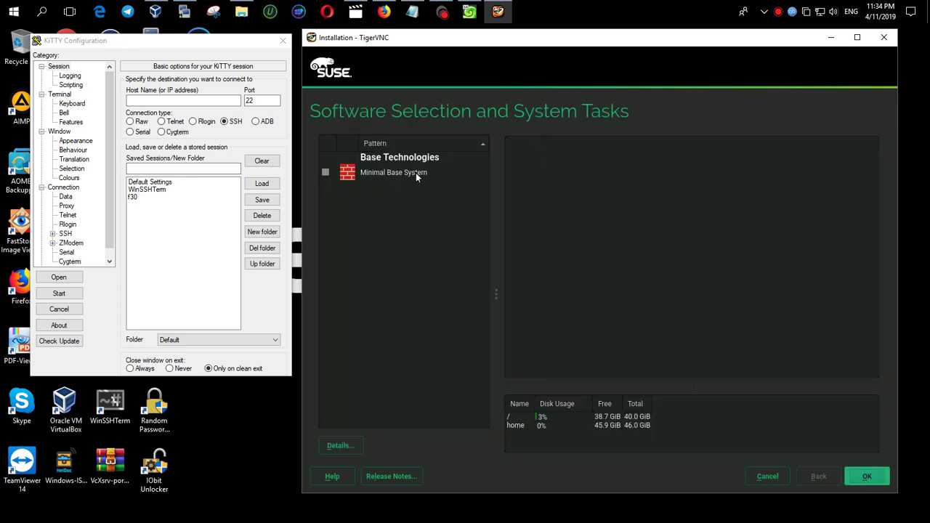
{"action": "left_click", "coordinate": [397, 175]}
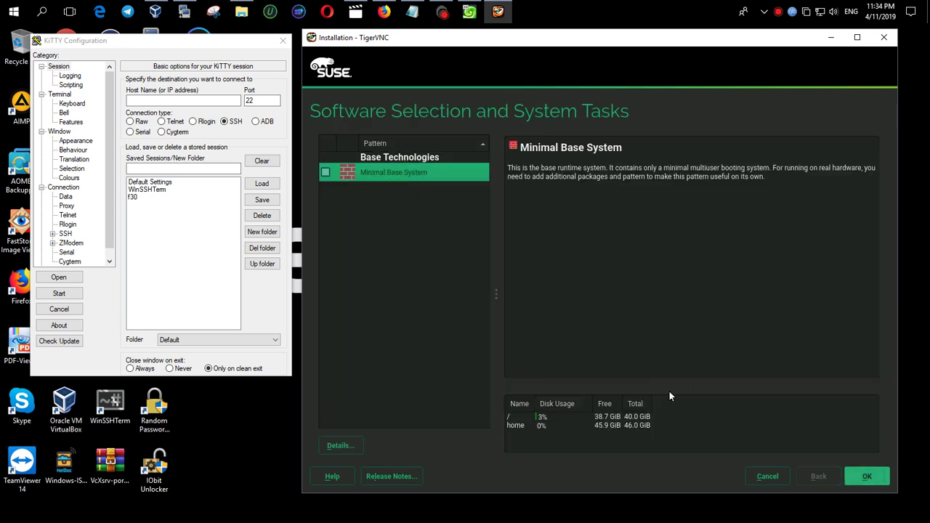
{"action": "left_click", "coordinate": [772, 477]}
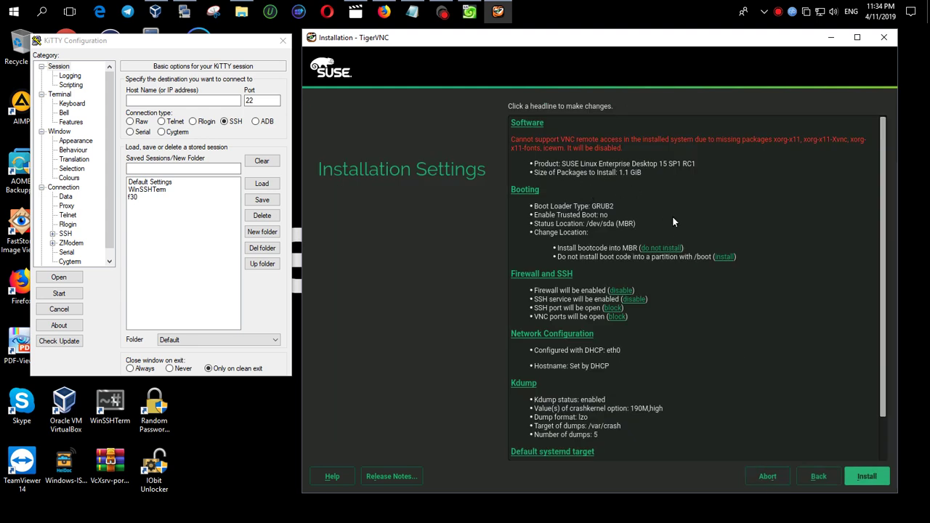
{"action": "left_click", "coordinate": [867, 476]}
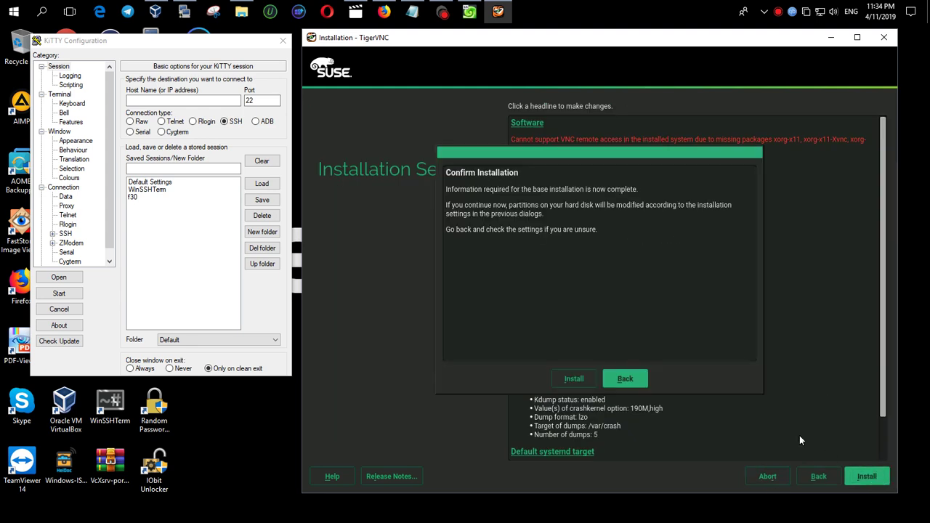
Confirm the installation and let the package installation finish
{"action": "left_click", "coordinate": [574, 378]}
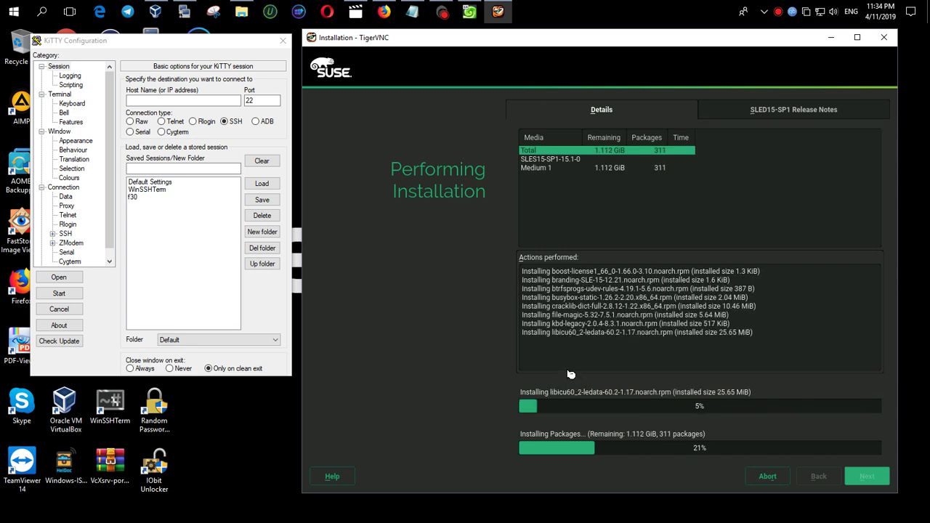
{"action": "key", "text": "shift+F9"}
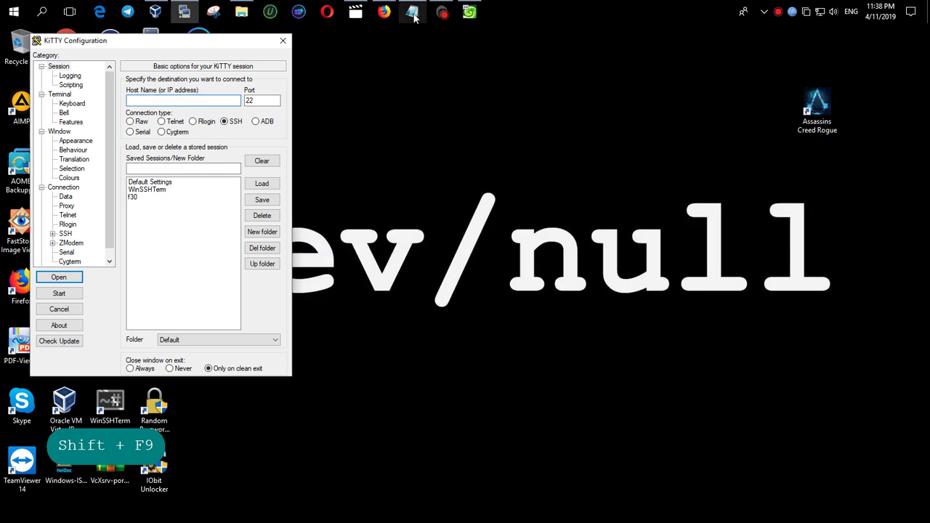
Bring up the SLES 15 VM window, dismiss the mouse-integration notices, and move it up-left
{"action": "left_click", "coordinate": [469, 13]}
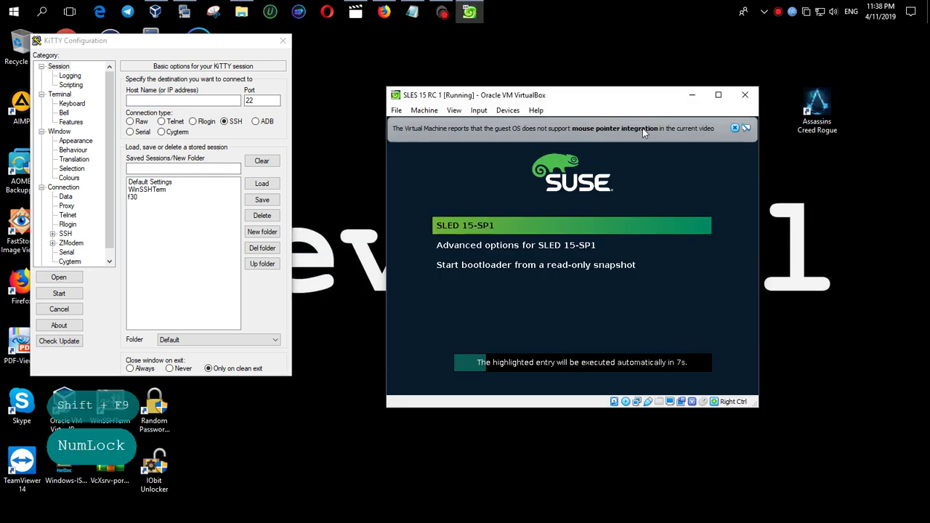
{"action": "left_click", "coordinate": [735, 128]}
{"action": "left_click_drag", "start_coordinate": [205, 47], "coordinate": [255, 89]}
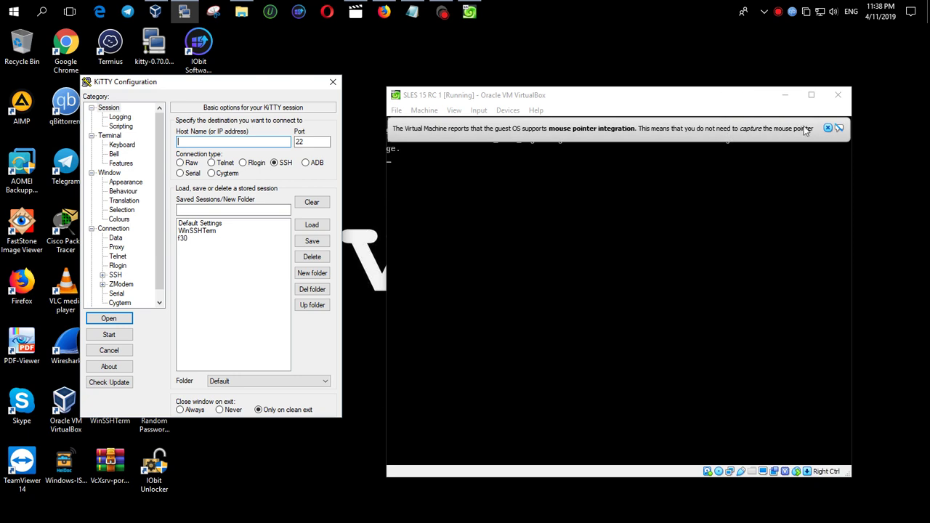
{"action": "left_click", "coordinate": [827, 128]}
{"action": "left_click_drag", "start_coordinate": [644, 102], "coordinate": [548, 58]}
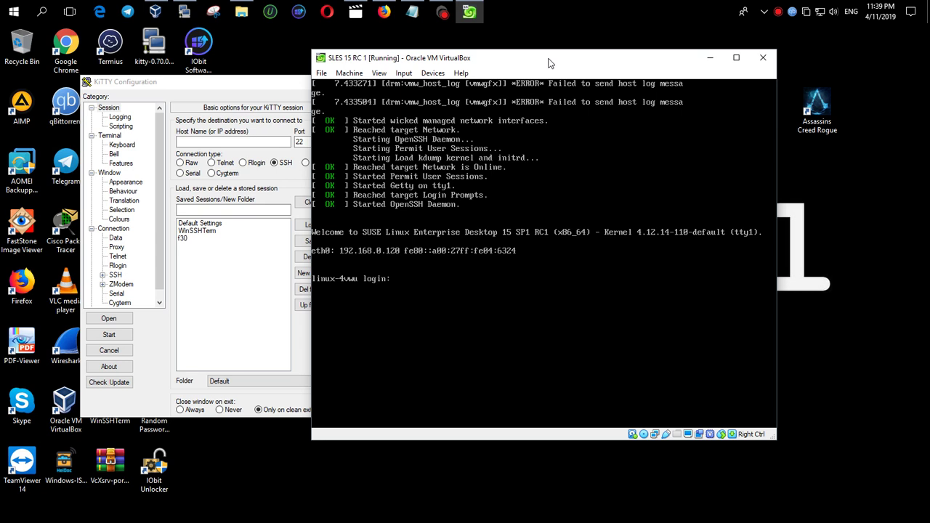
Log in at the VM console as the local user with its password
{"action": "type", "text": "idenis"}
{"action": "key", "text": "Return"}
{"action": "key", "text": "Return"}
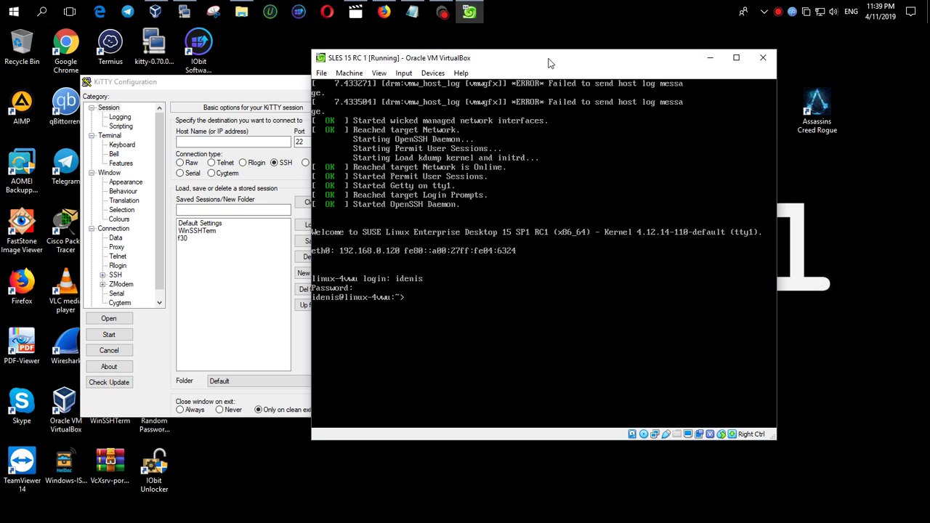
{"action": "type", "text": "sudo -i"}
{"action": "key", "text": "Return"}
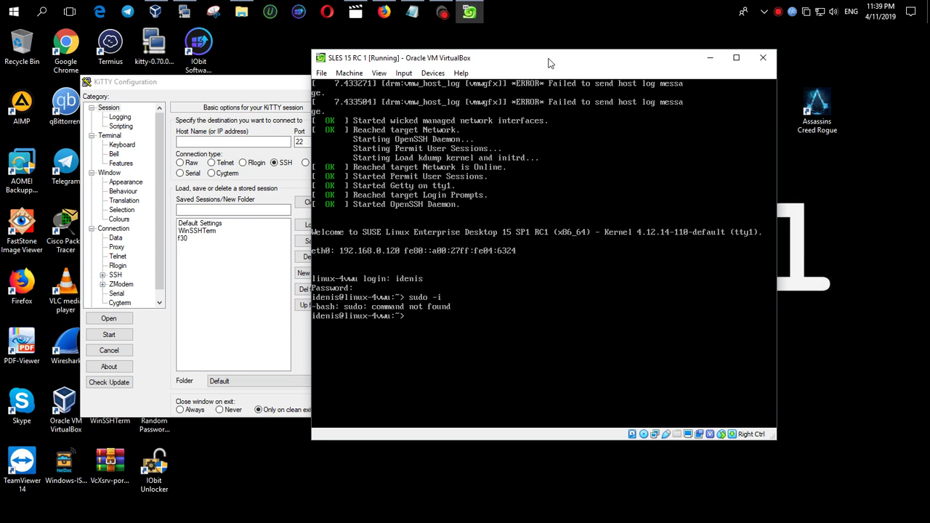
Switch to root using 'sudo su' and 'su - root'
{"action": "type", "text": "sudo"}
{"action": "type", "text": " -"}
{"action": "key", "text": "BackSpace"}
{"action": "key", "text": "BackSpace"}
{"action": "type", "text": "do su"}
{"action": "key", "text": "Return"}
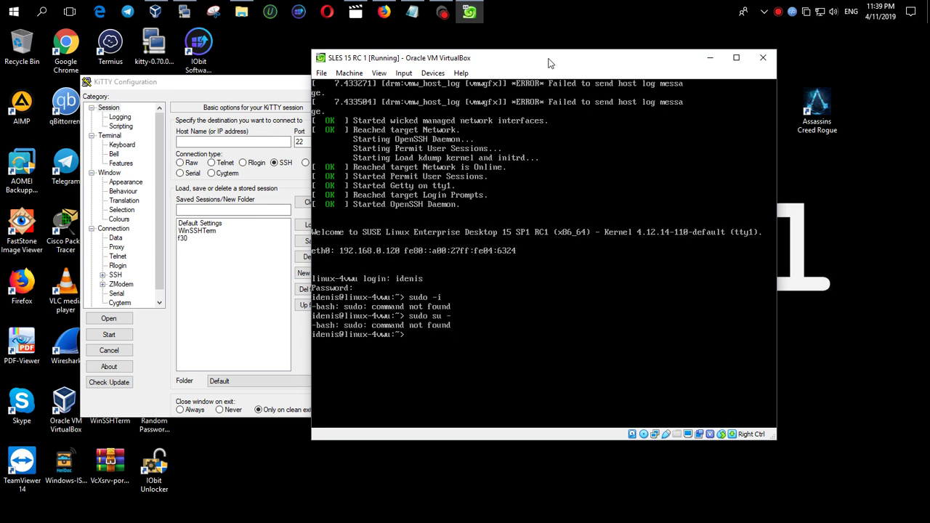
{"action": "type", "text": "su - root"}
{"action": "key", "text": "Return"}
Show the interface addresses with 'ip a' and check 'systemctl status sshd'
{"action": "key", "text": "Return"}
{"action": "key", "text": "Return"}
{"action": "key", "text": "Return"}
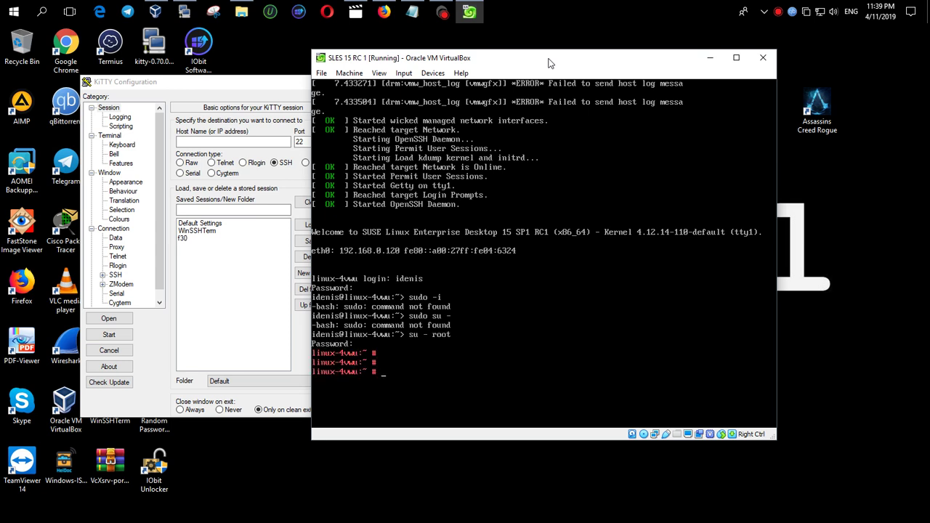
{"action": "type", "text": "ip a"}
{"action": "key", "text": "Return"}
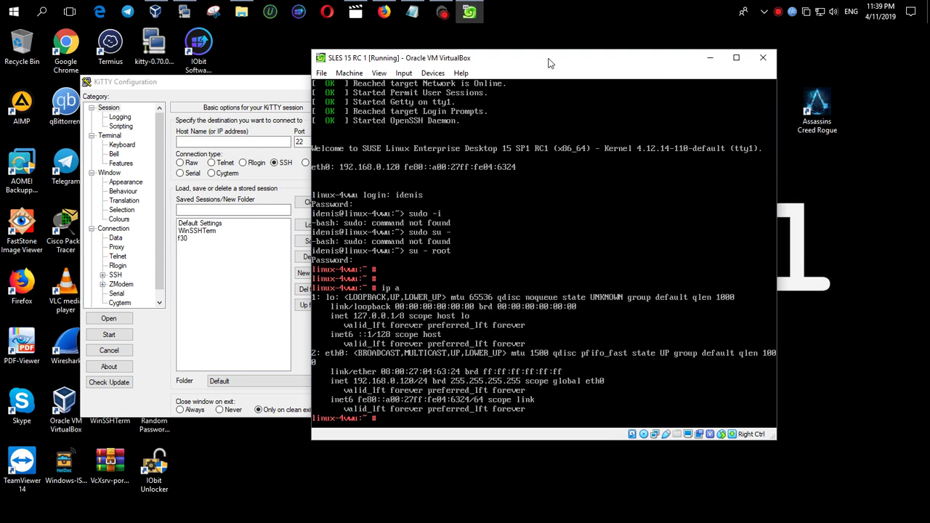
{"action": "type", "text": "systemn"}
{"action": "key", "text": "BackSpace"}
{"action": "type", "text": "ctl status sshd"}
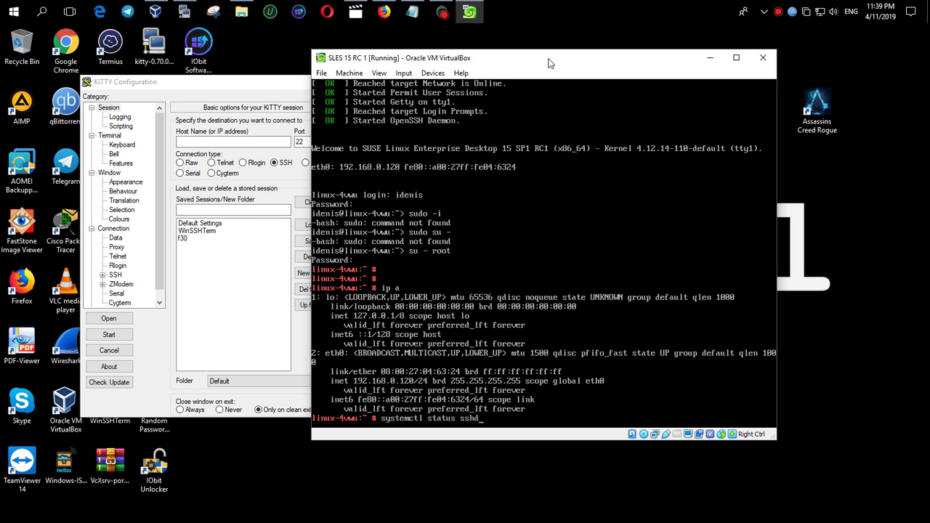
{"action": "key", "text": "Return"}
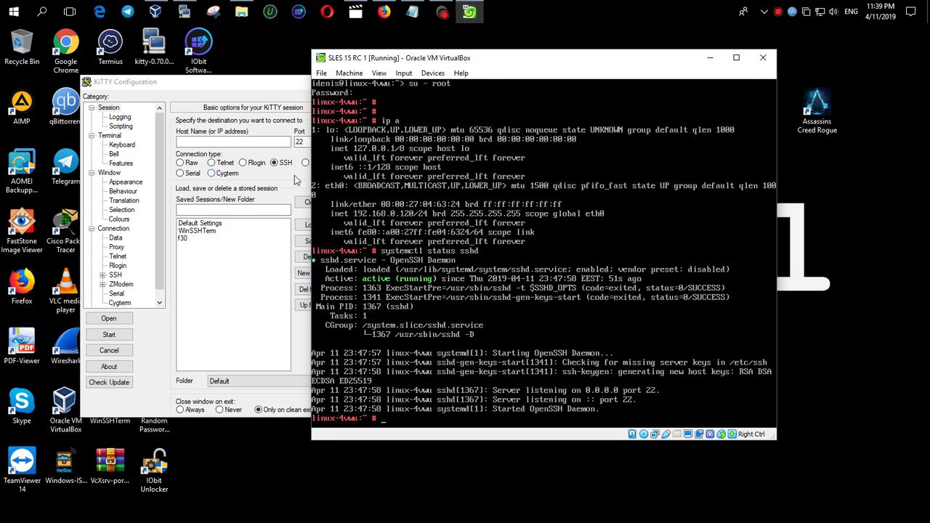